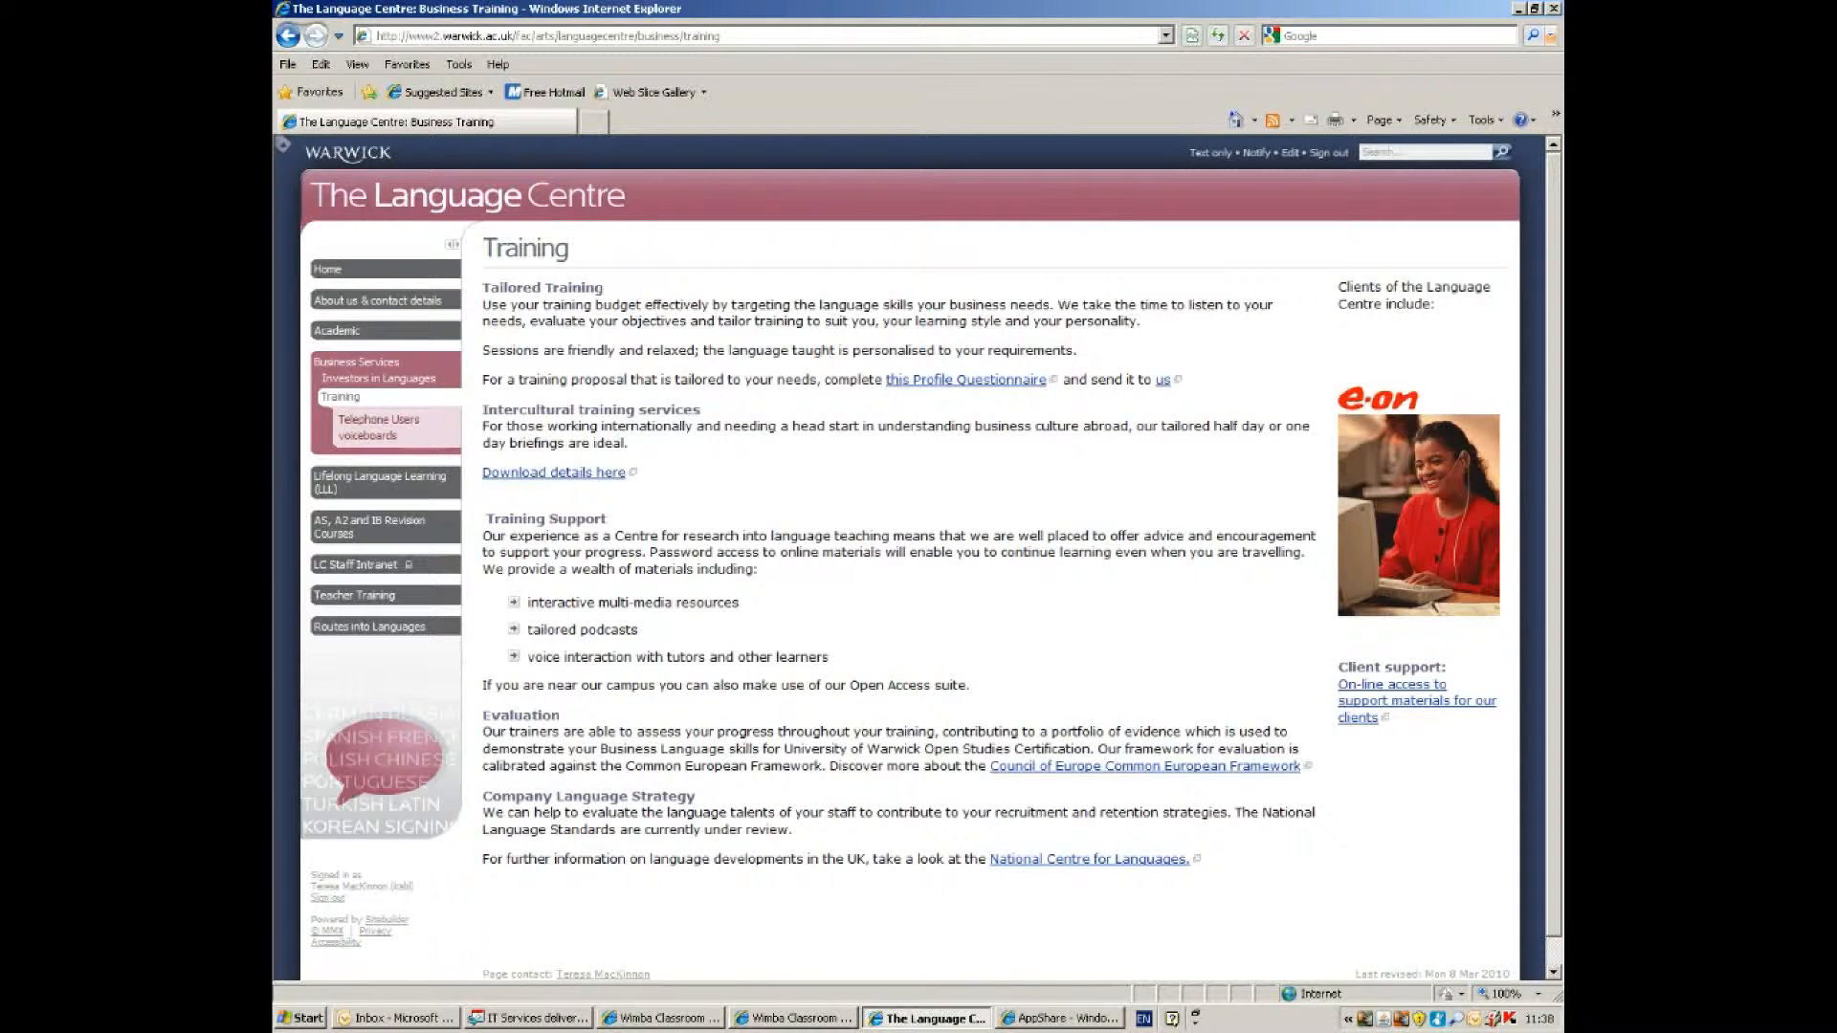
Start a new page below Training with the URL "mockup" and the page heading "Mock up"
{"action": "mouse_move", "coordinate": [1289, 152]}
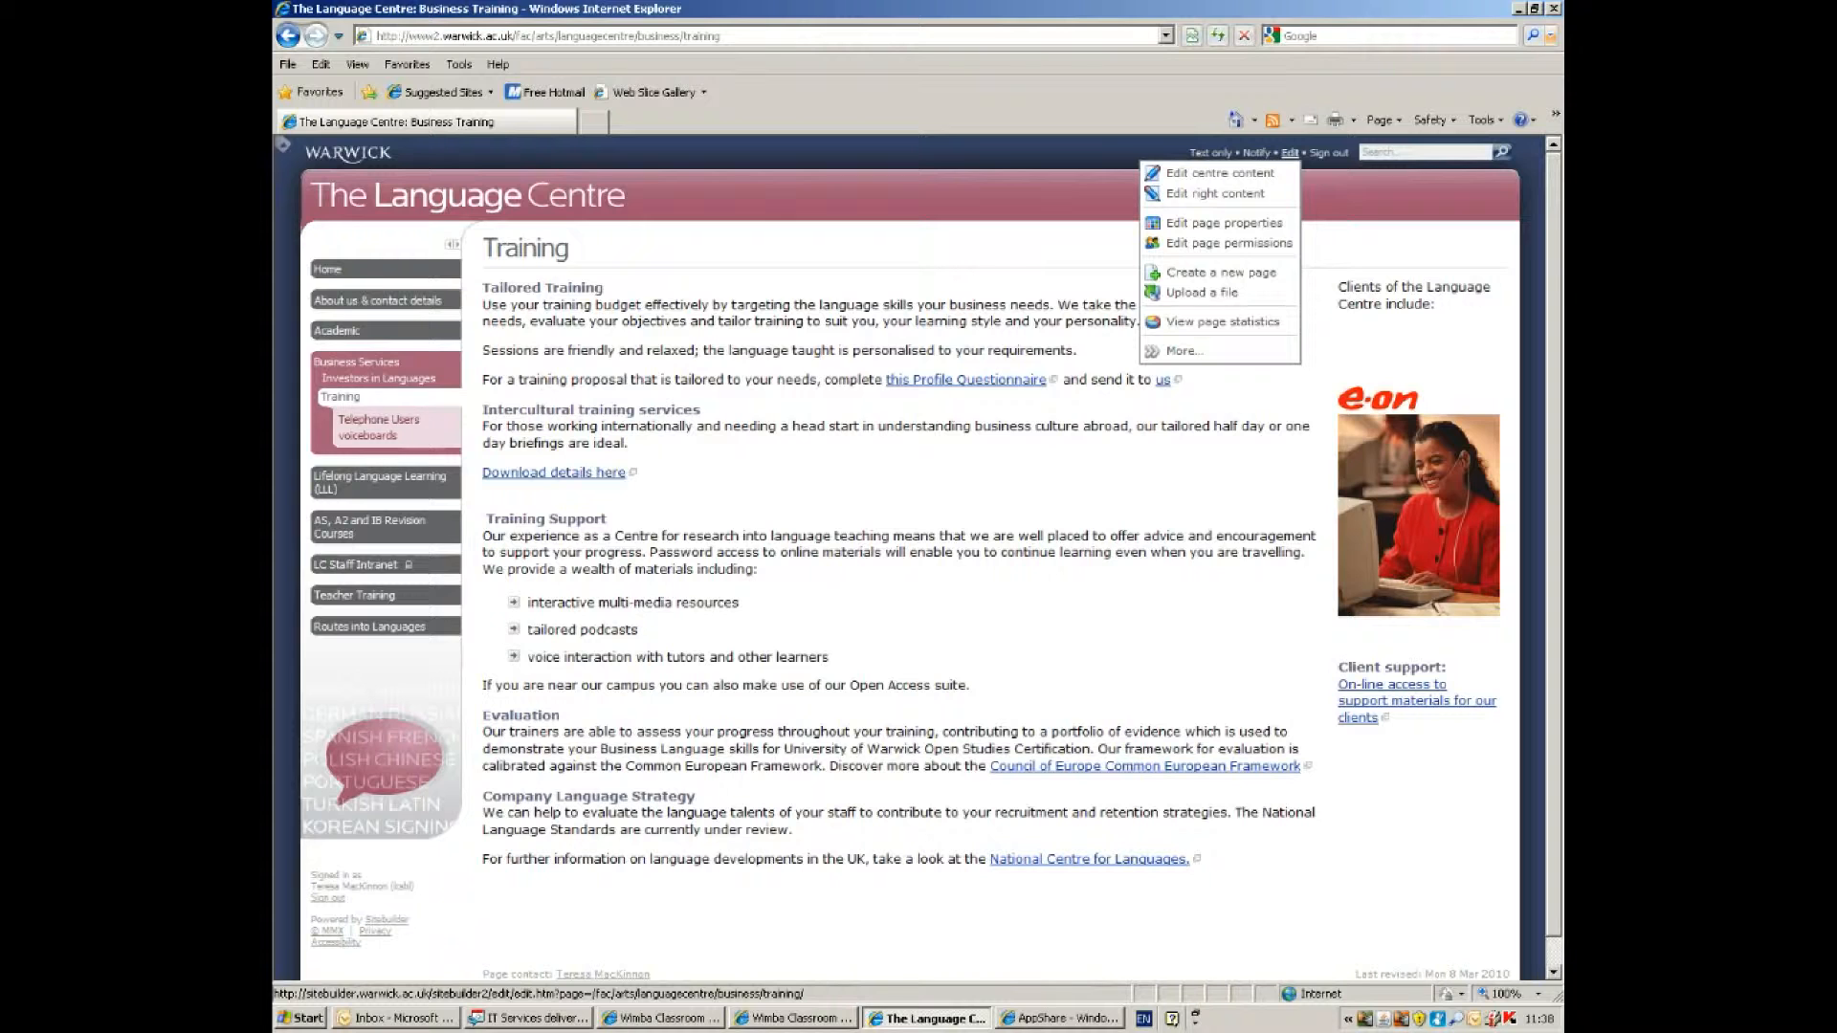
{"action": "left_click", "coordinate": [1219, 272]}
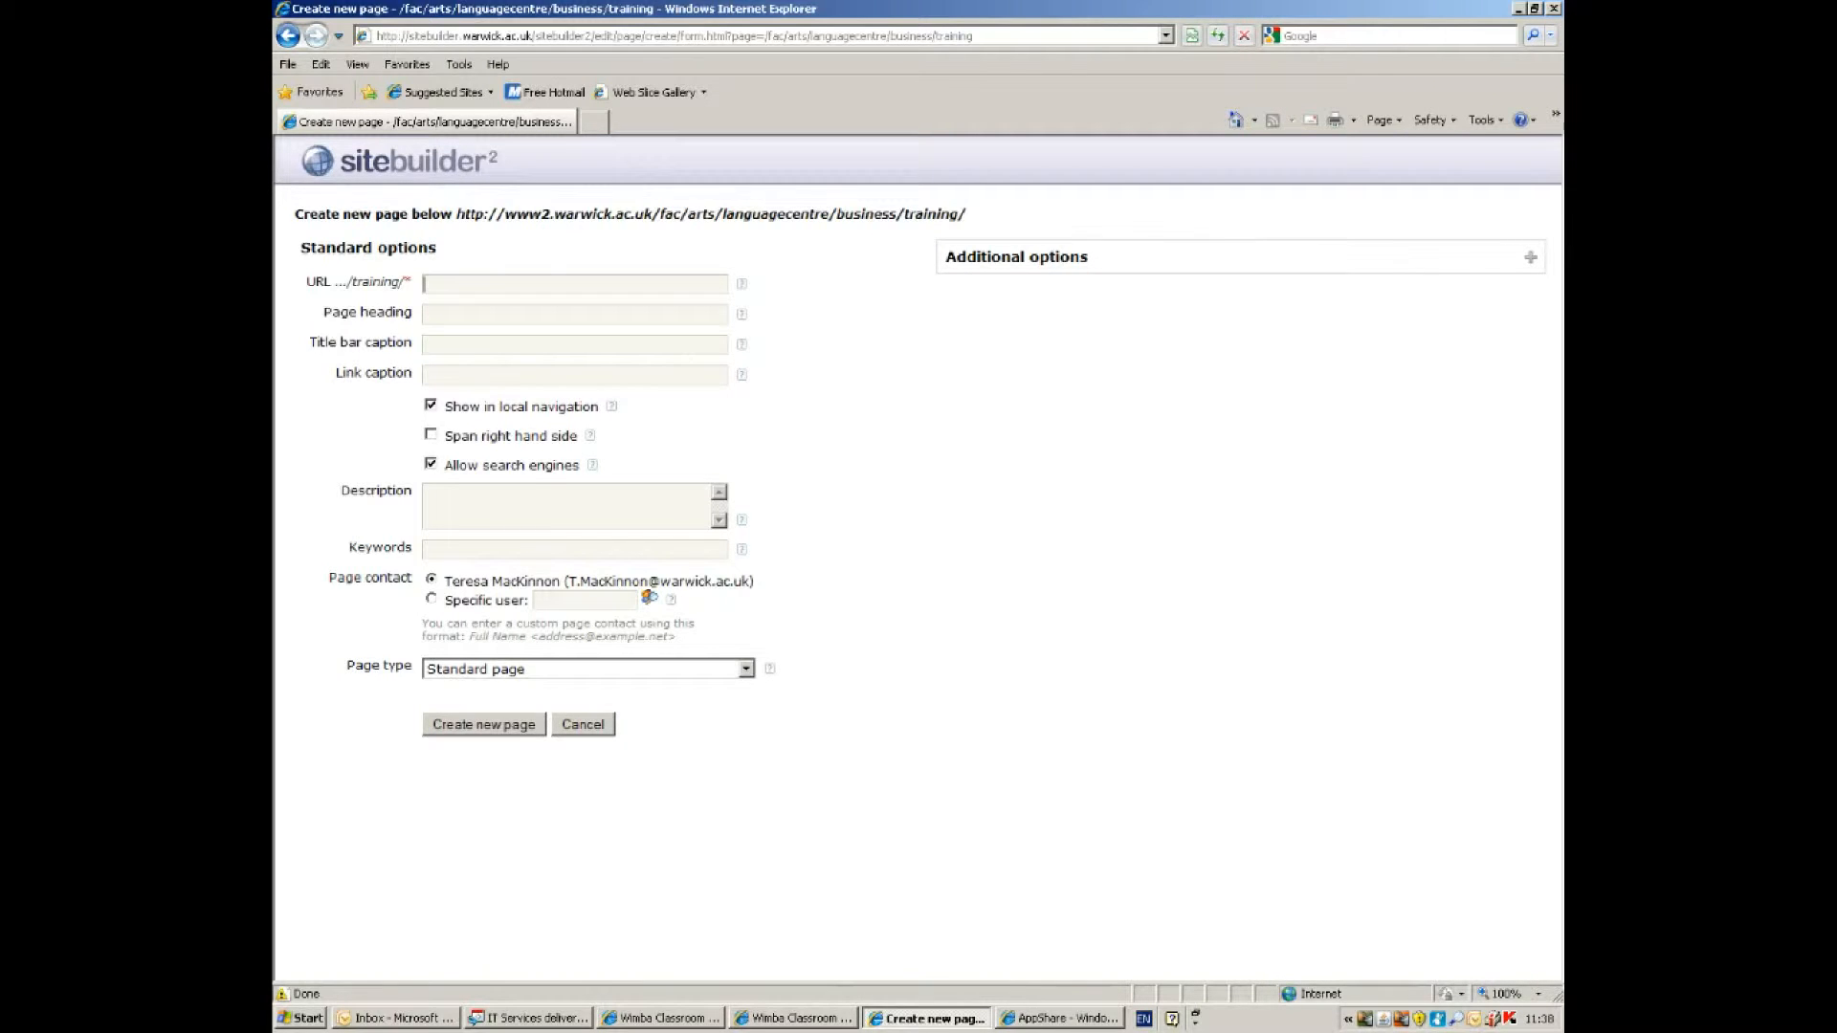
{"action": "type", "text": "mockup"}
{"action": "key", "text": "Tab"}
{"action": "type", "text": "mock up"}
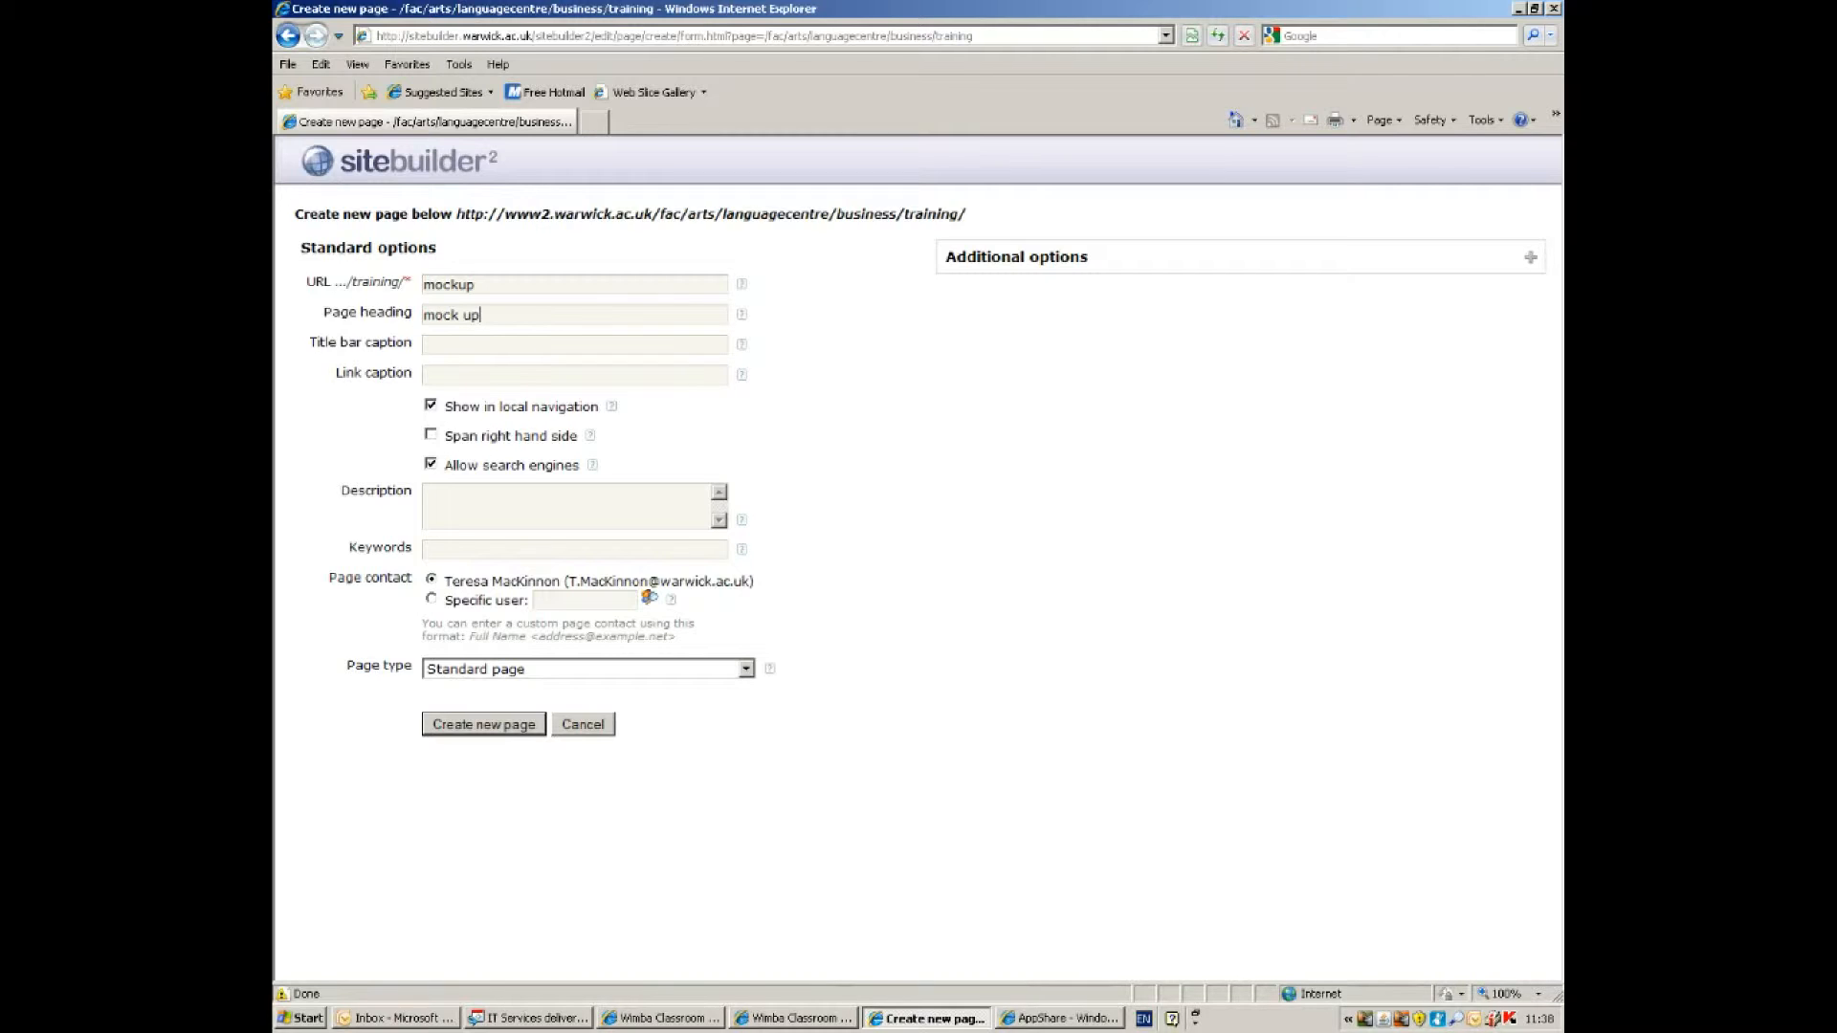
{"action": "key", "text": "BackSpace"}
{"action": "type", "text": "M"}
Copy the page heading "Mock up" into the title bar caption and the link caption
{"action": "left_click_drag", "start_coordinate": [481, 315], "coordinate": [423, 315]}
{"action": "right_click", "coordinate": [438, 313]}
{"action": "left_click", "coordinate": [466, 371]}
{"action": "left_click", "coordinate": [426, 344]}
{"action": "right_click", "coordinate": [436, 347]}
{"action": "left_click", "coordinate": [465, 421]}
{"action": "left_click", "coordinate": [427, 375]}
{"action": "right_click", "coordinate": [437, 376]}
{"action": "left_click", "coordinate": [466, 448]}
Enter "demonstration page" as the page description and "demo" as the keyword
{"action": "type", "text": "demi"}
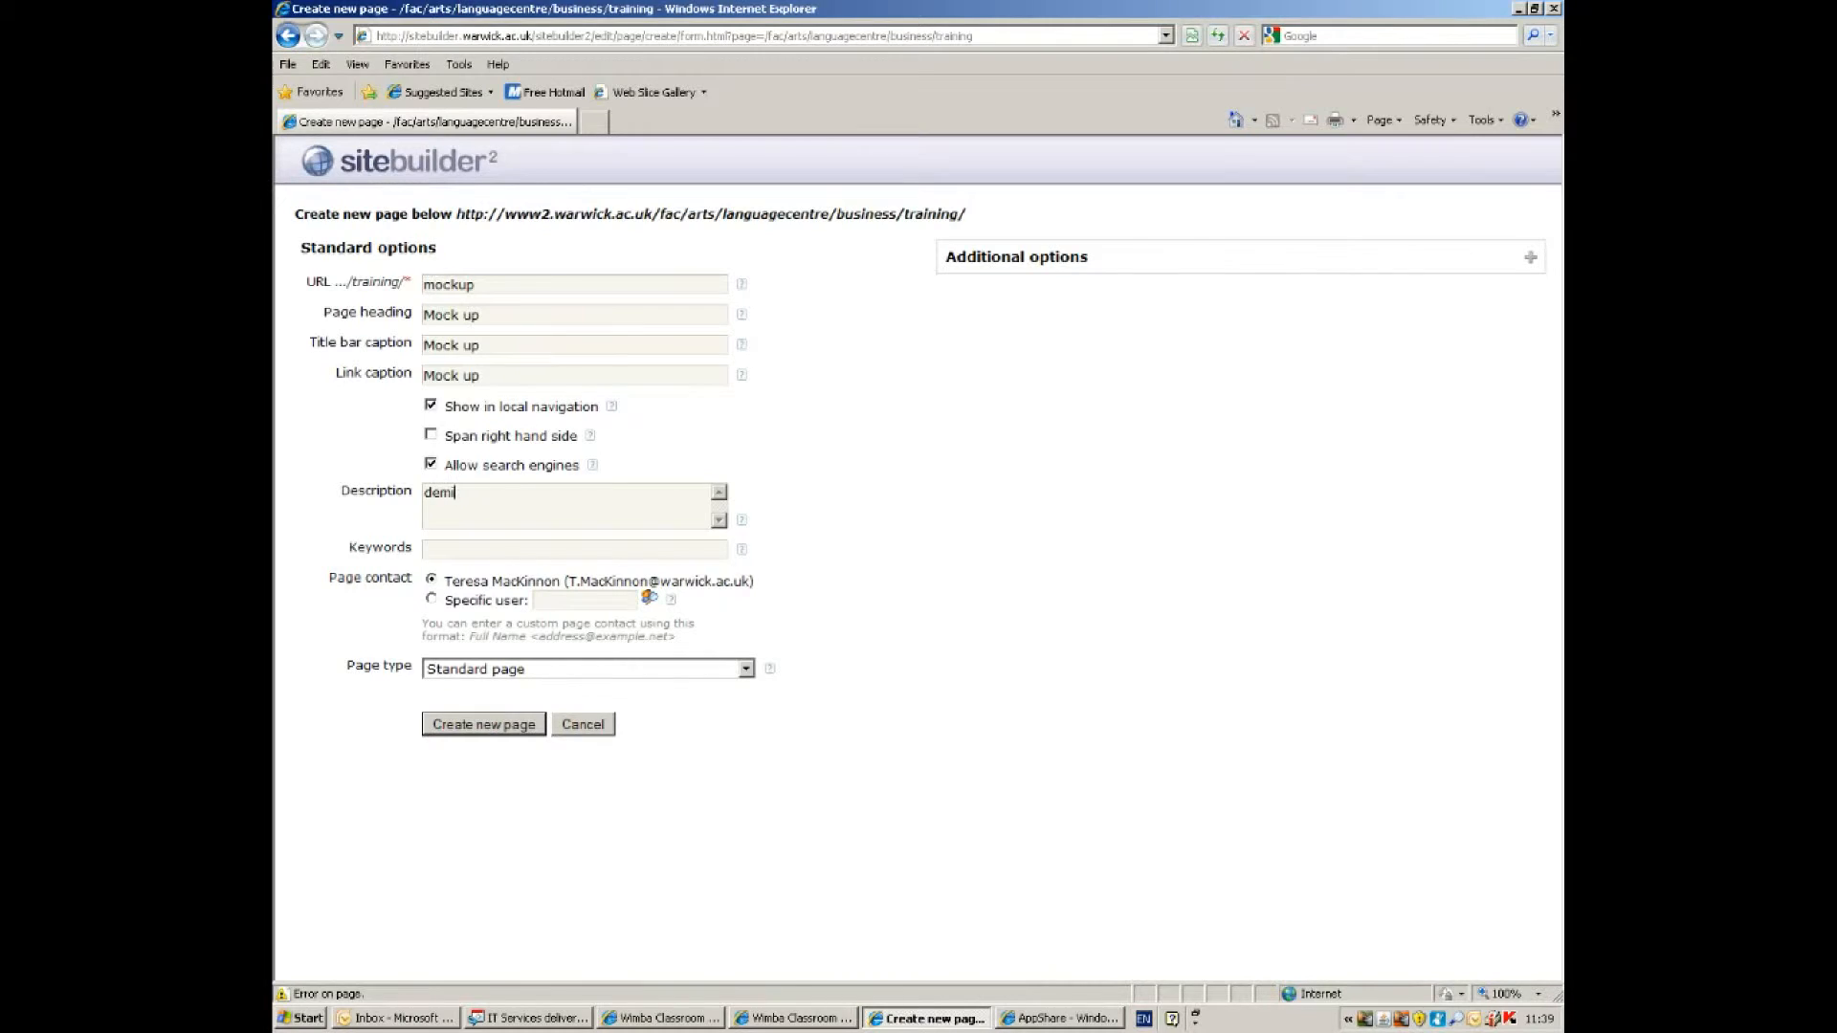
{"action": "type", "text": "onstration page"}
{"action": "left_click", "coordinate": [424, 549]}
{"action": "type", "text": "demo"}
Create the page as a Standard page, overwriting the deleted version, and open the new page
{"action": "left_click", "coordinate": [746, 668]}
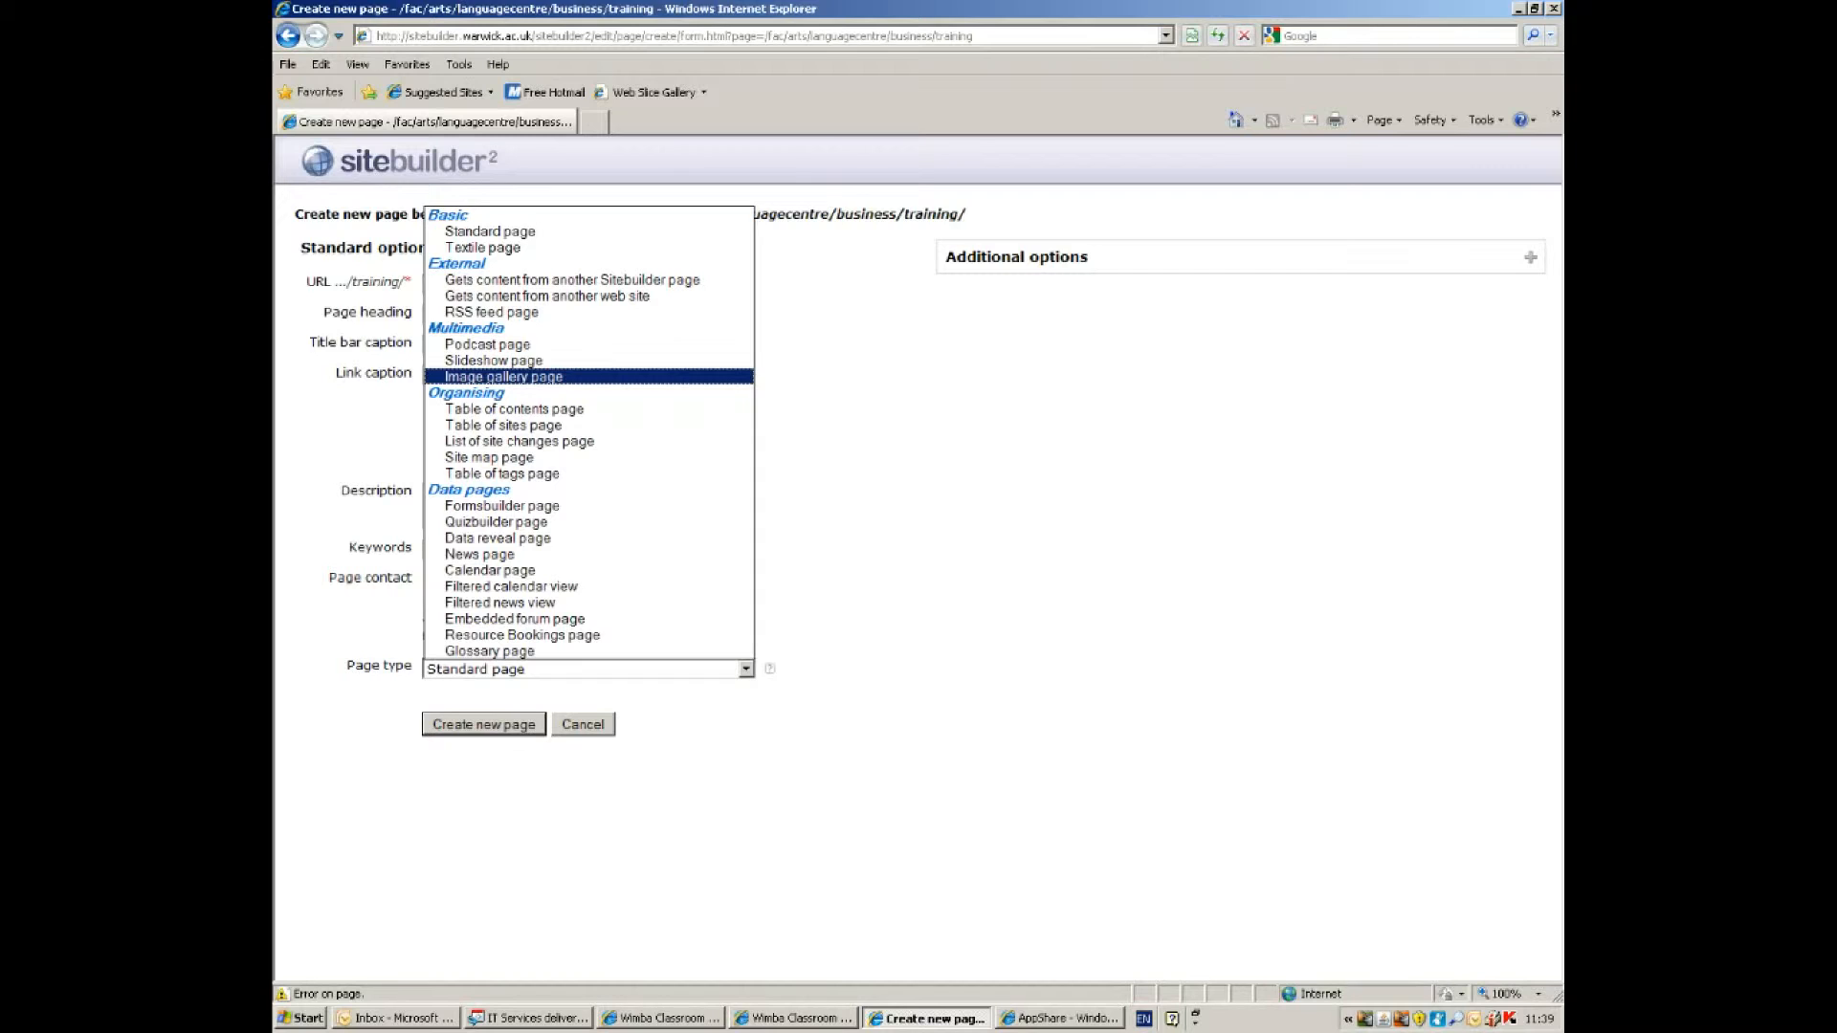
{"action": "left_click", "coordinate": [746, 668]}
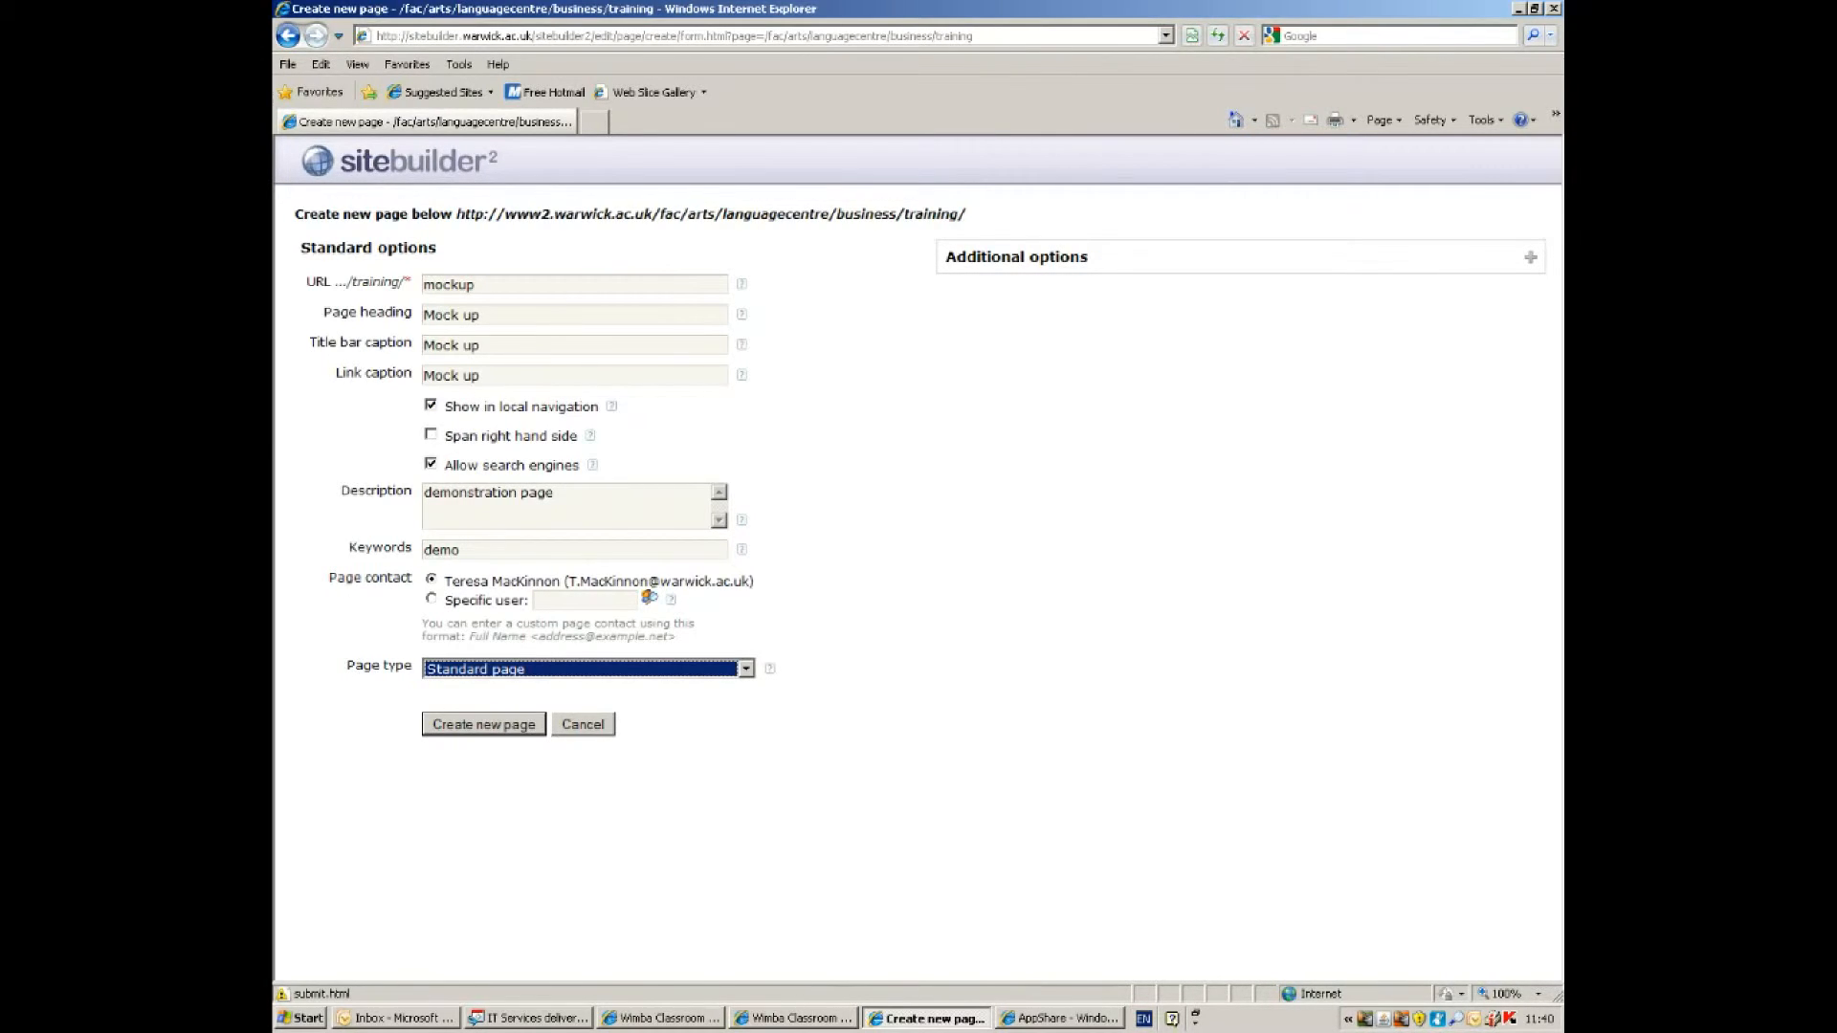
{"action": "left_click", "coordinate": [507, 725]}
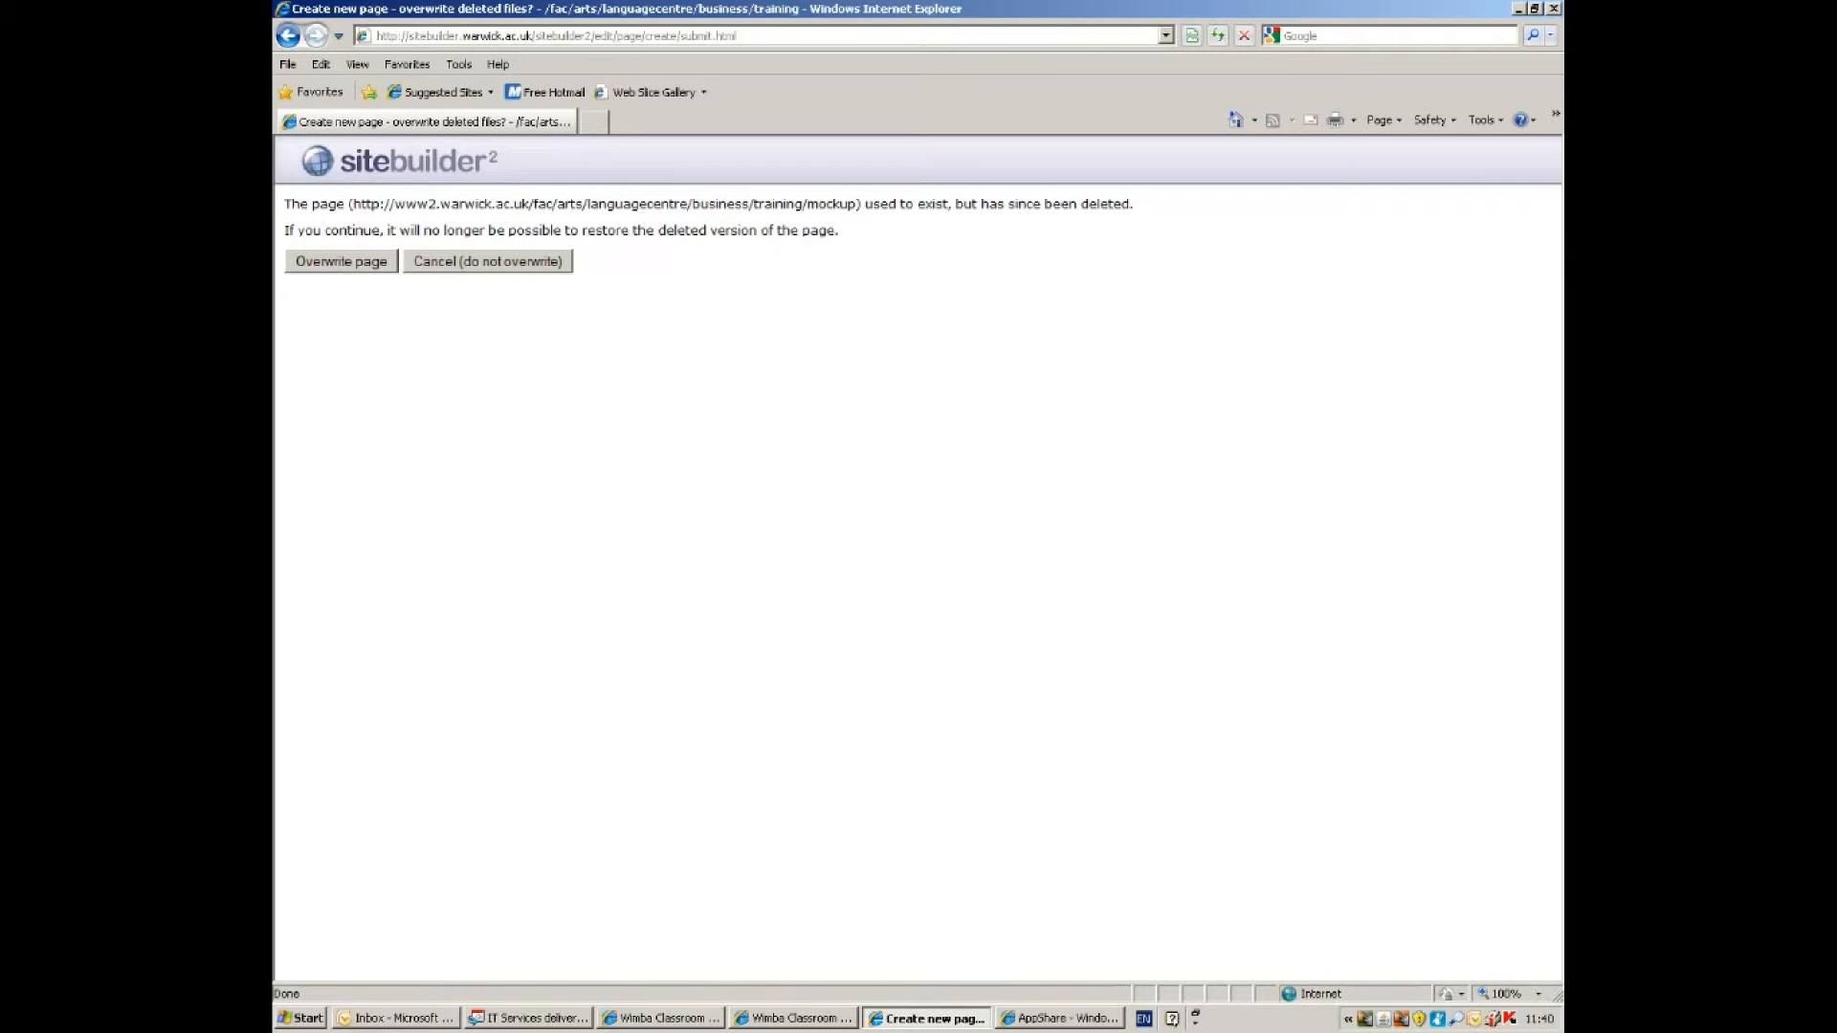
{"action": "left_click", "coordinate": [342, 262]}
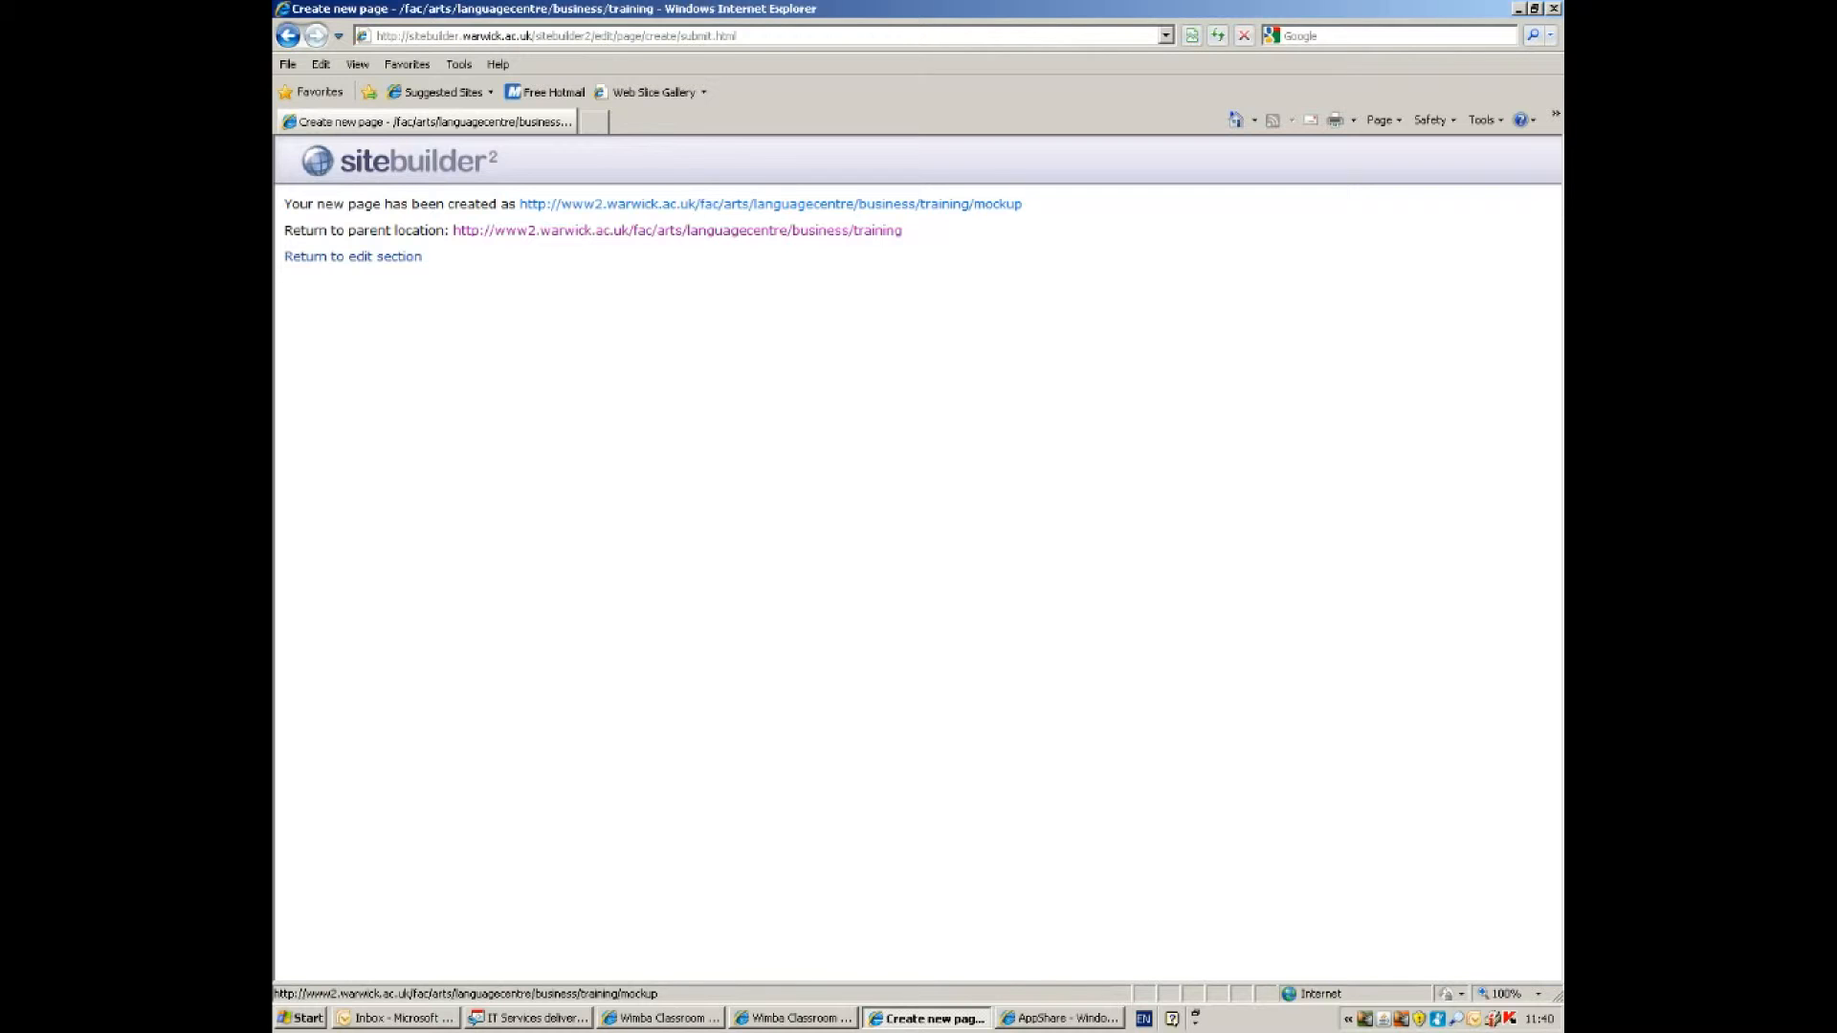
{"action": "left_click", "coordinate": [770, 204]}
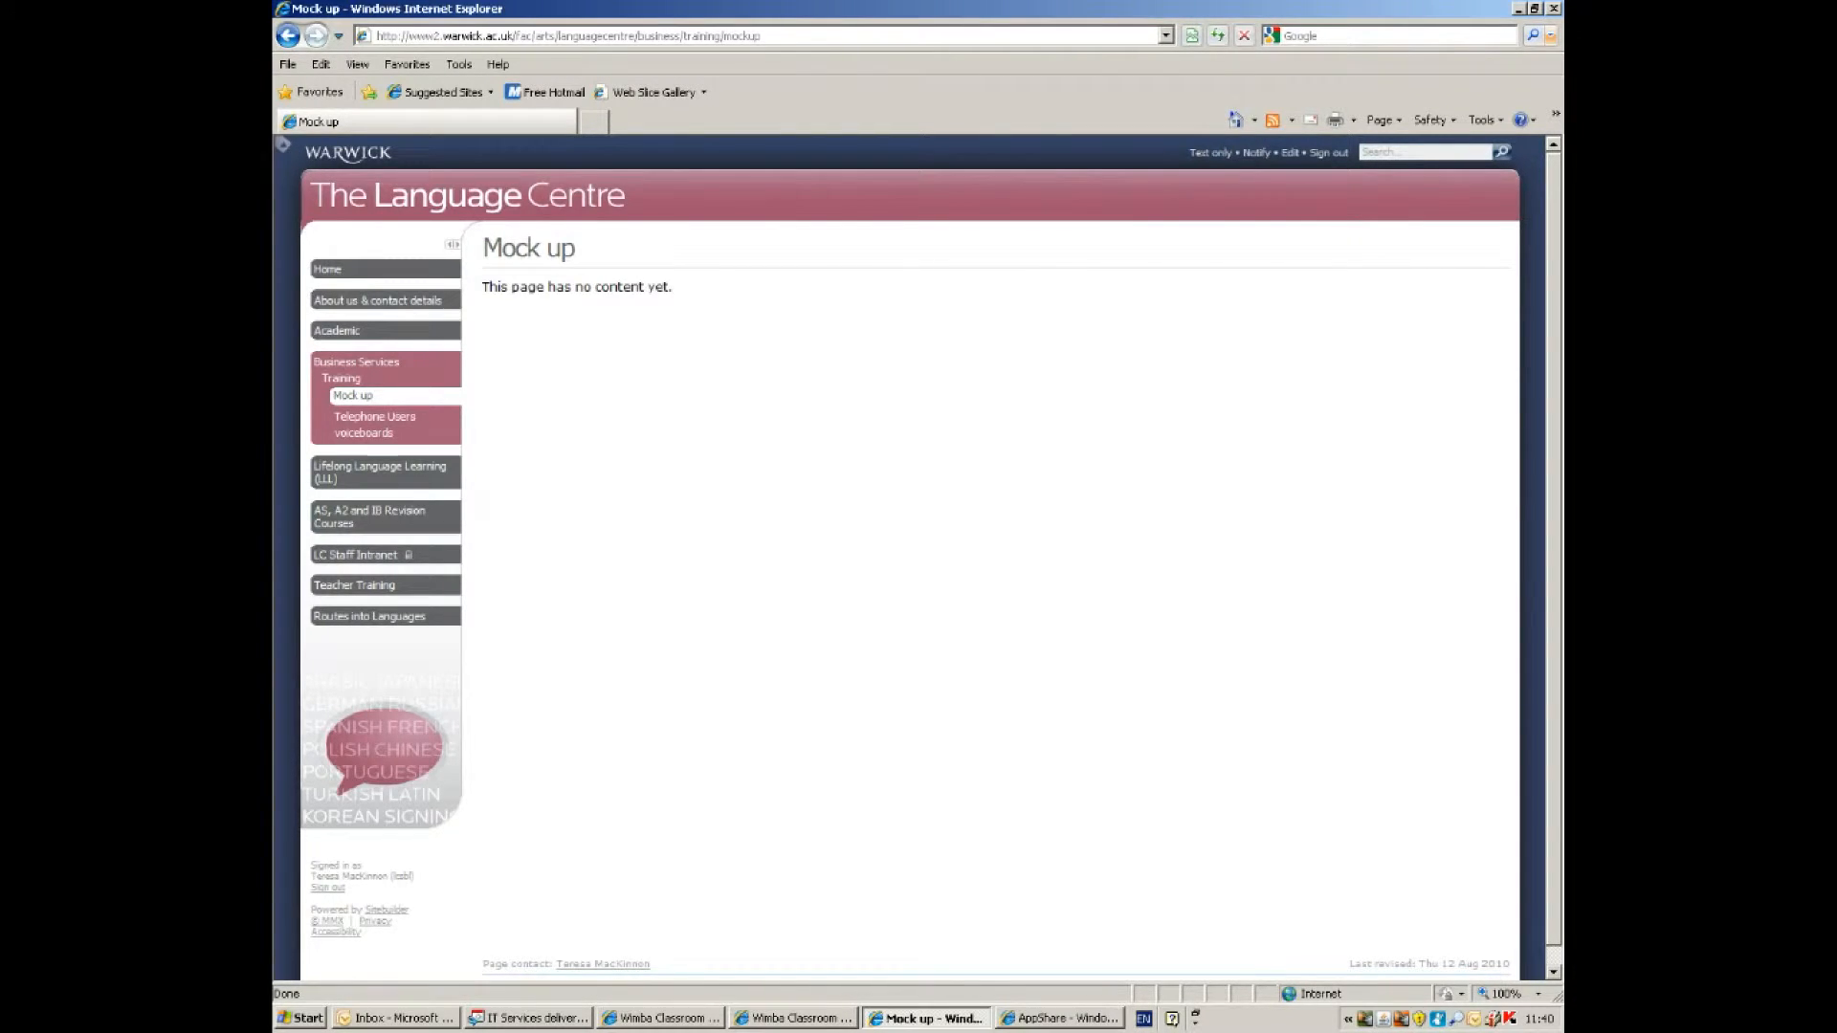
Replace the placeholder in the page's centre content with "Here is a demonstration of how to make a page."
{"action": "mouse_move", "coordinate": [1290, 153]}
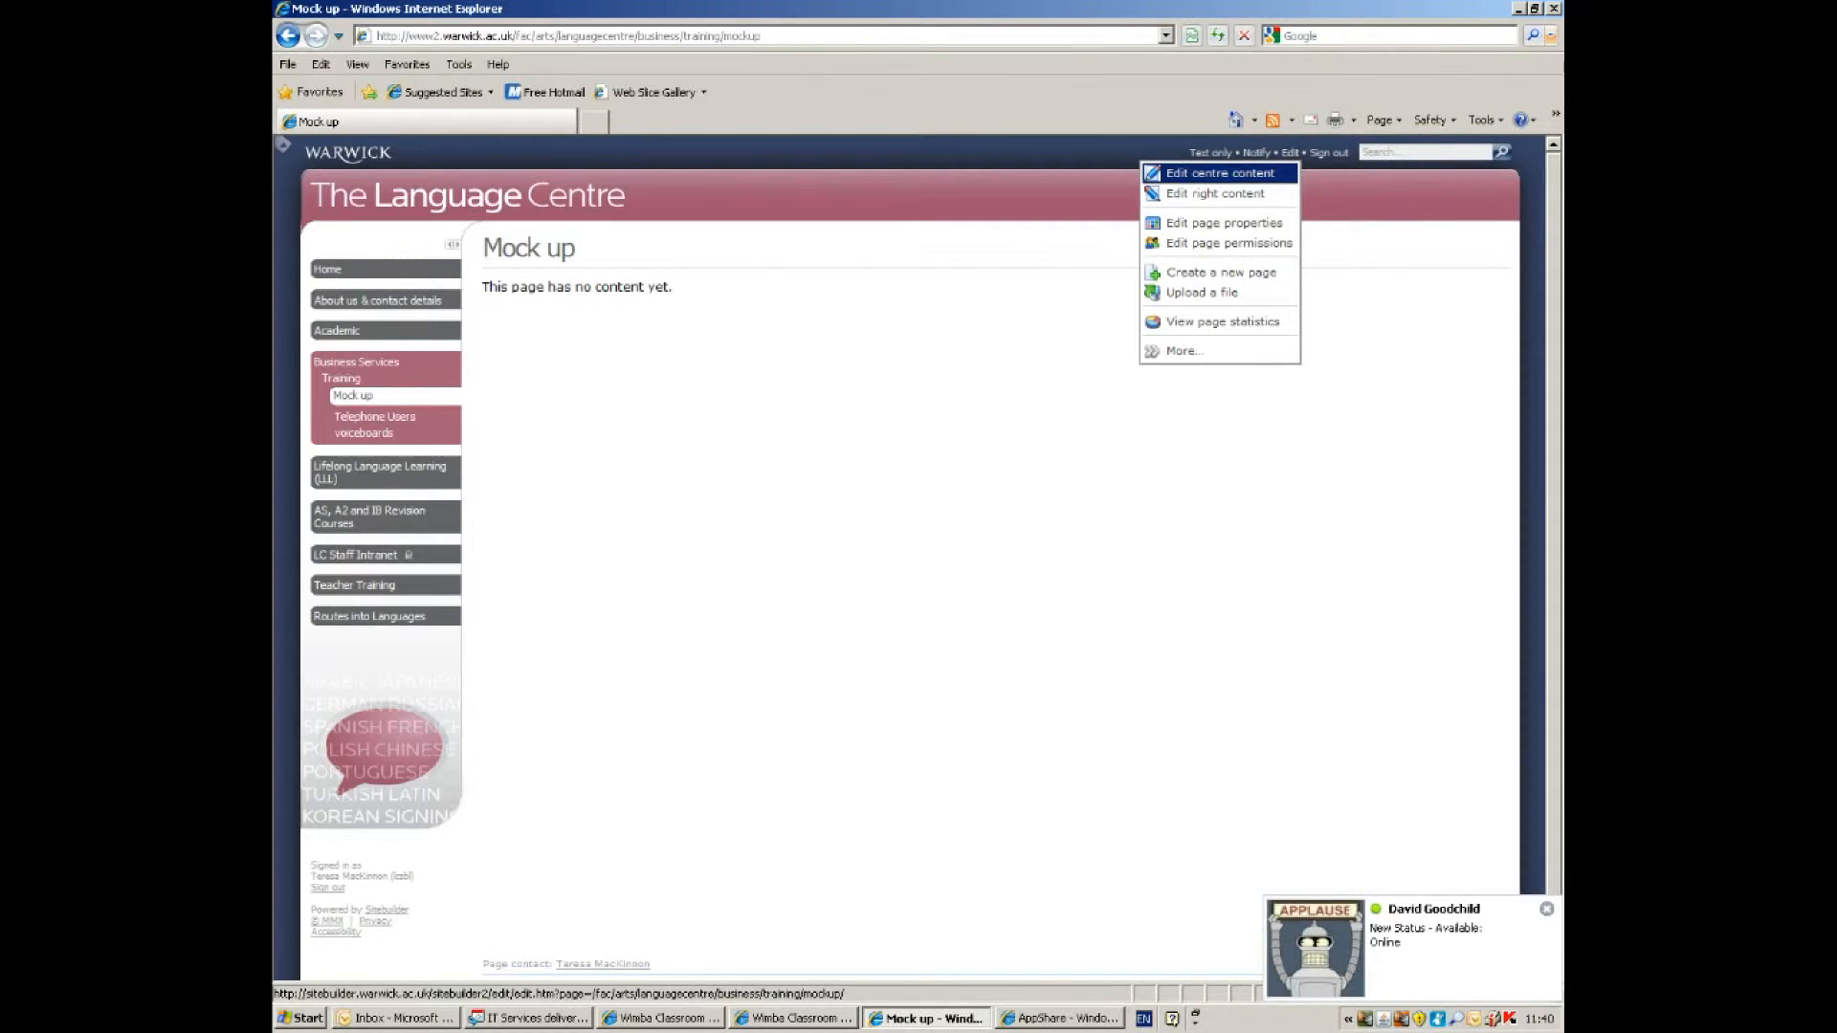
{"action": "left_click", "coordinate": [1196, 173]}
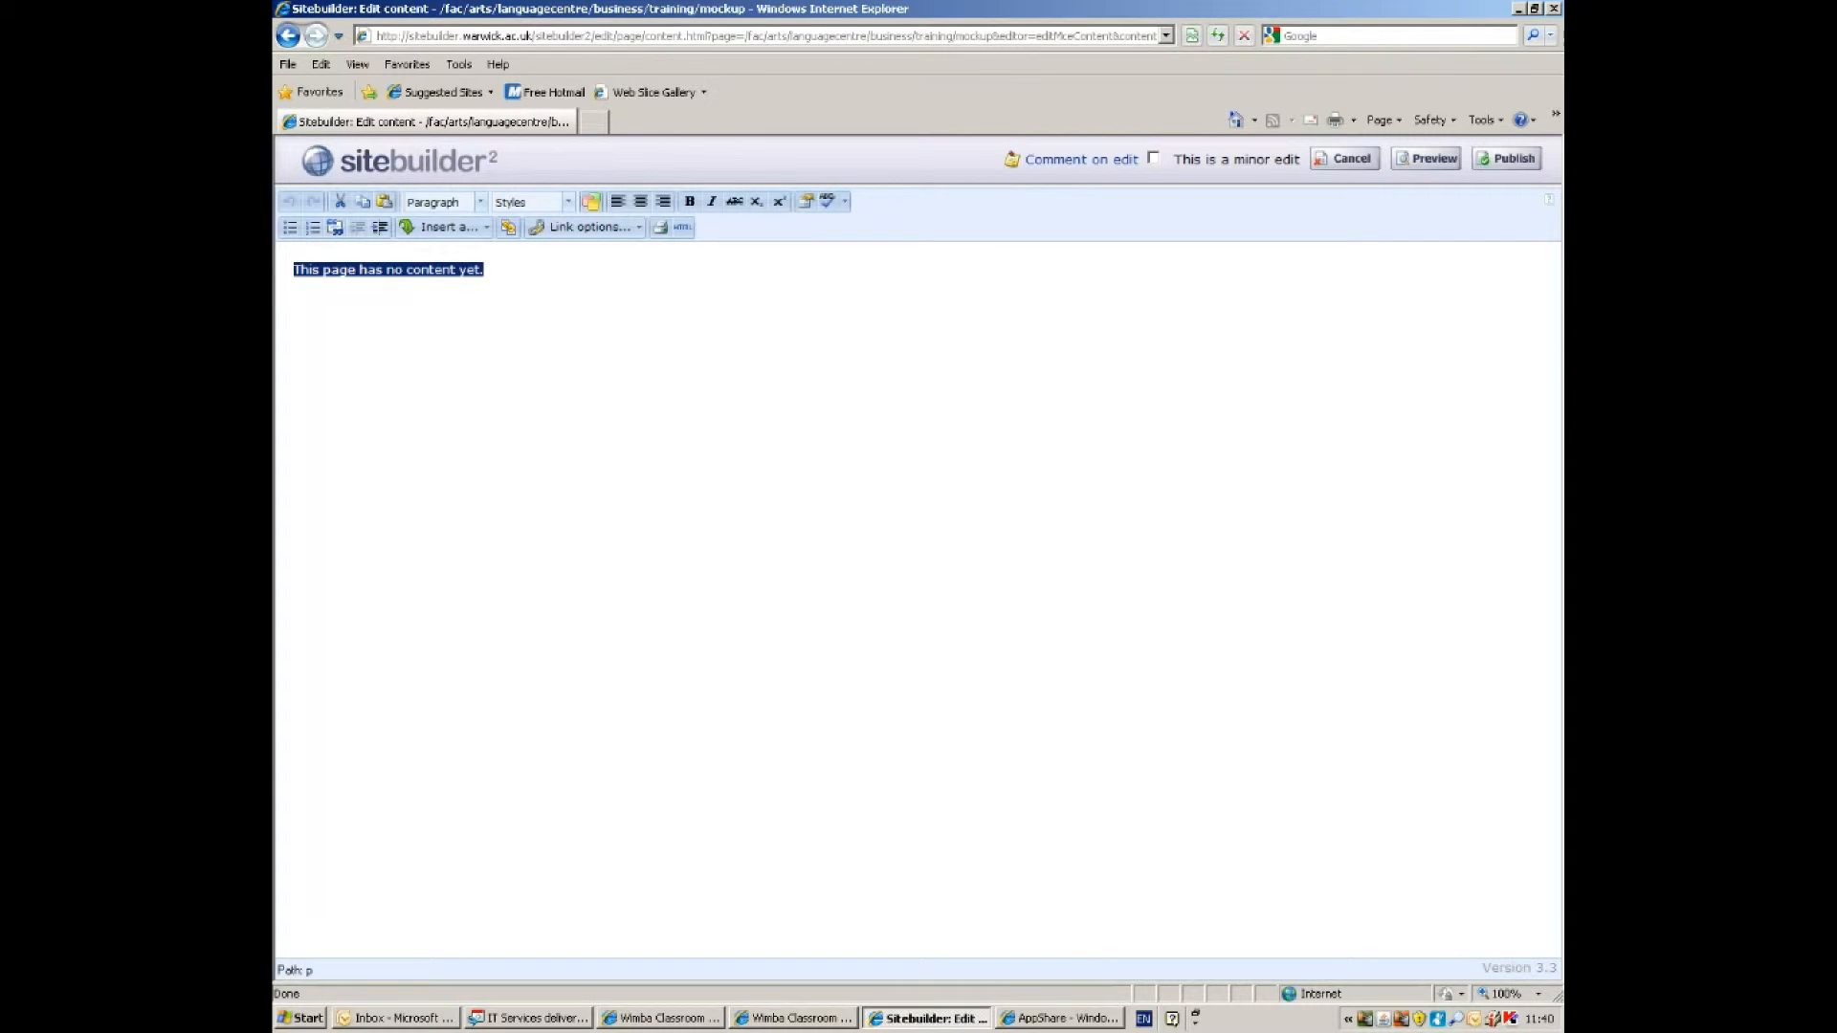
{"action": "key", "text": "Delete"}
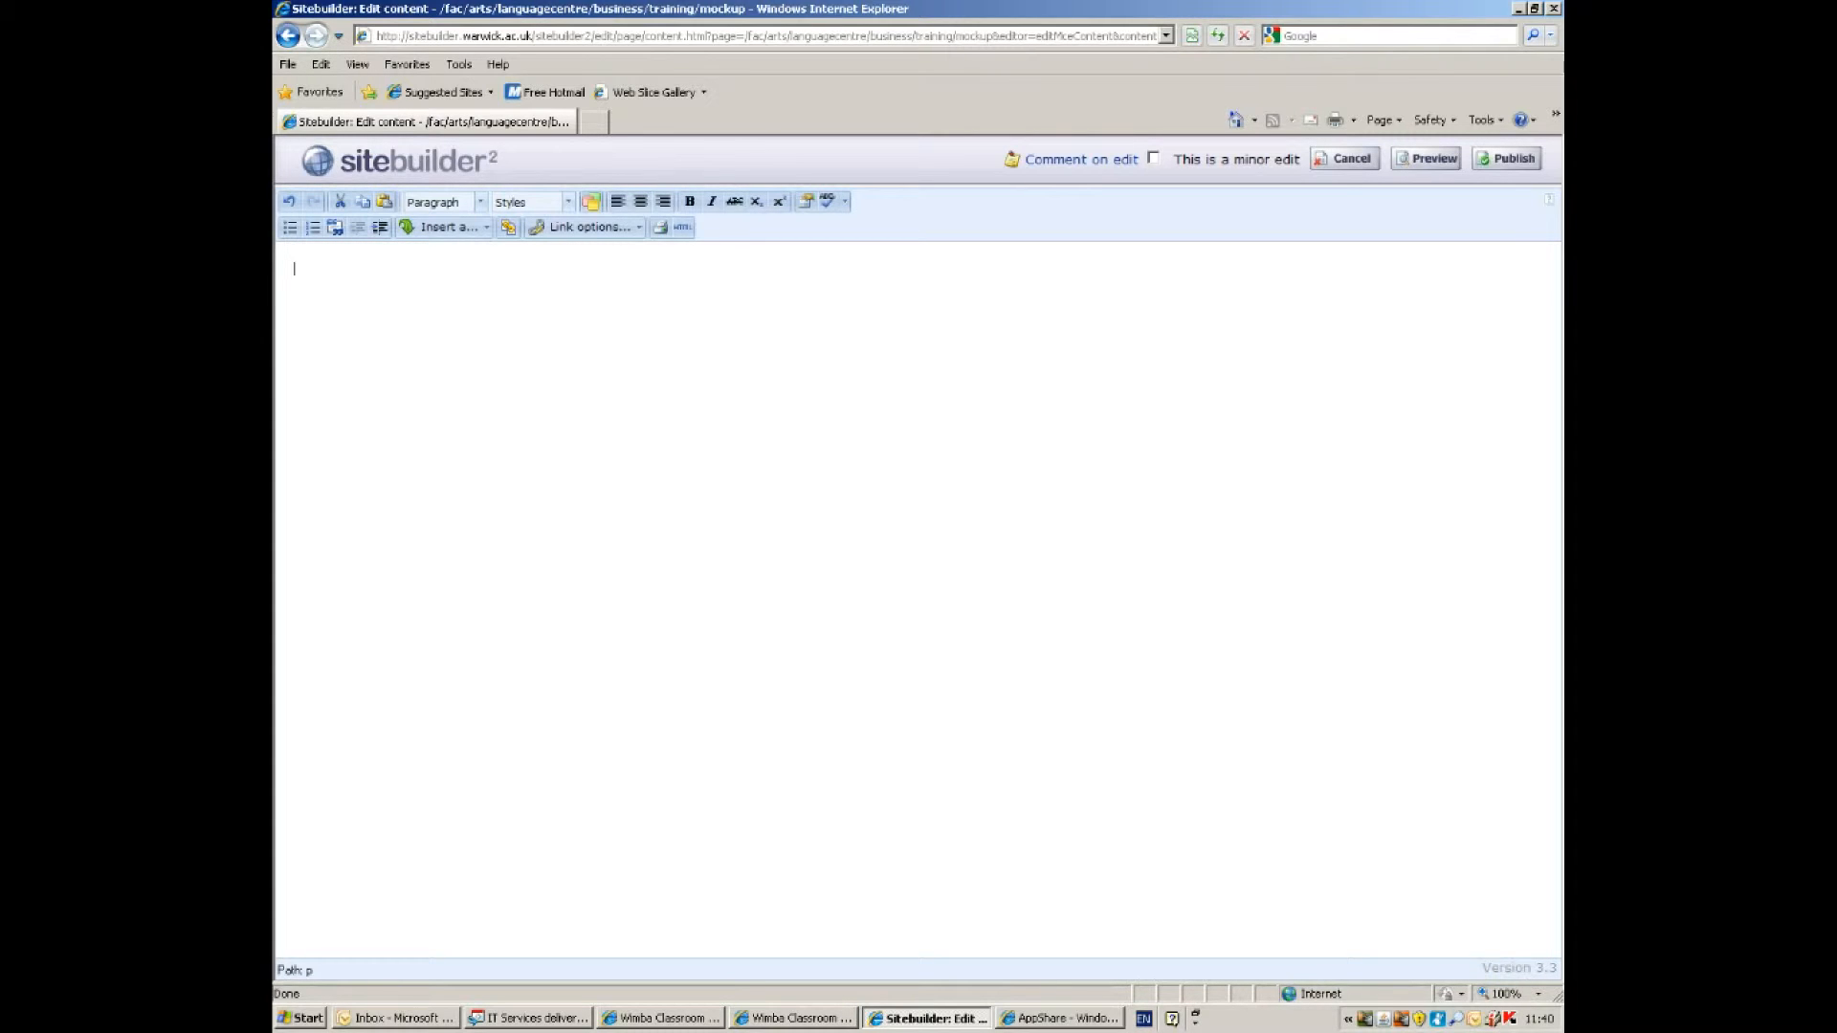
{"action": "type", "text": "Here is a demonstyration of how to make a page."}
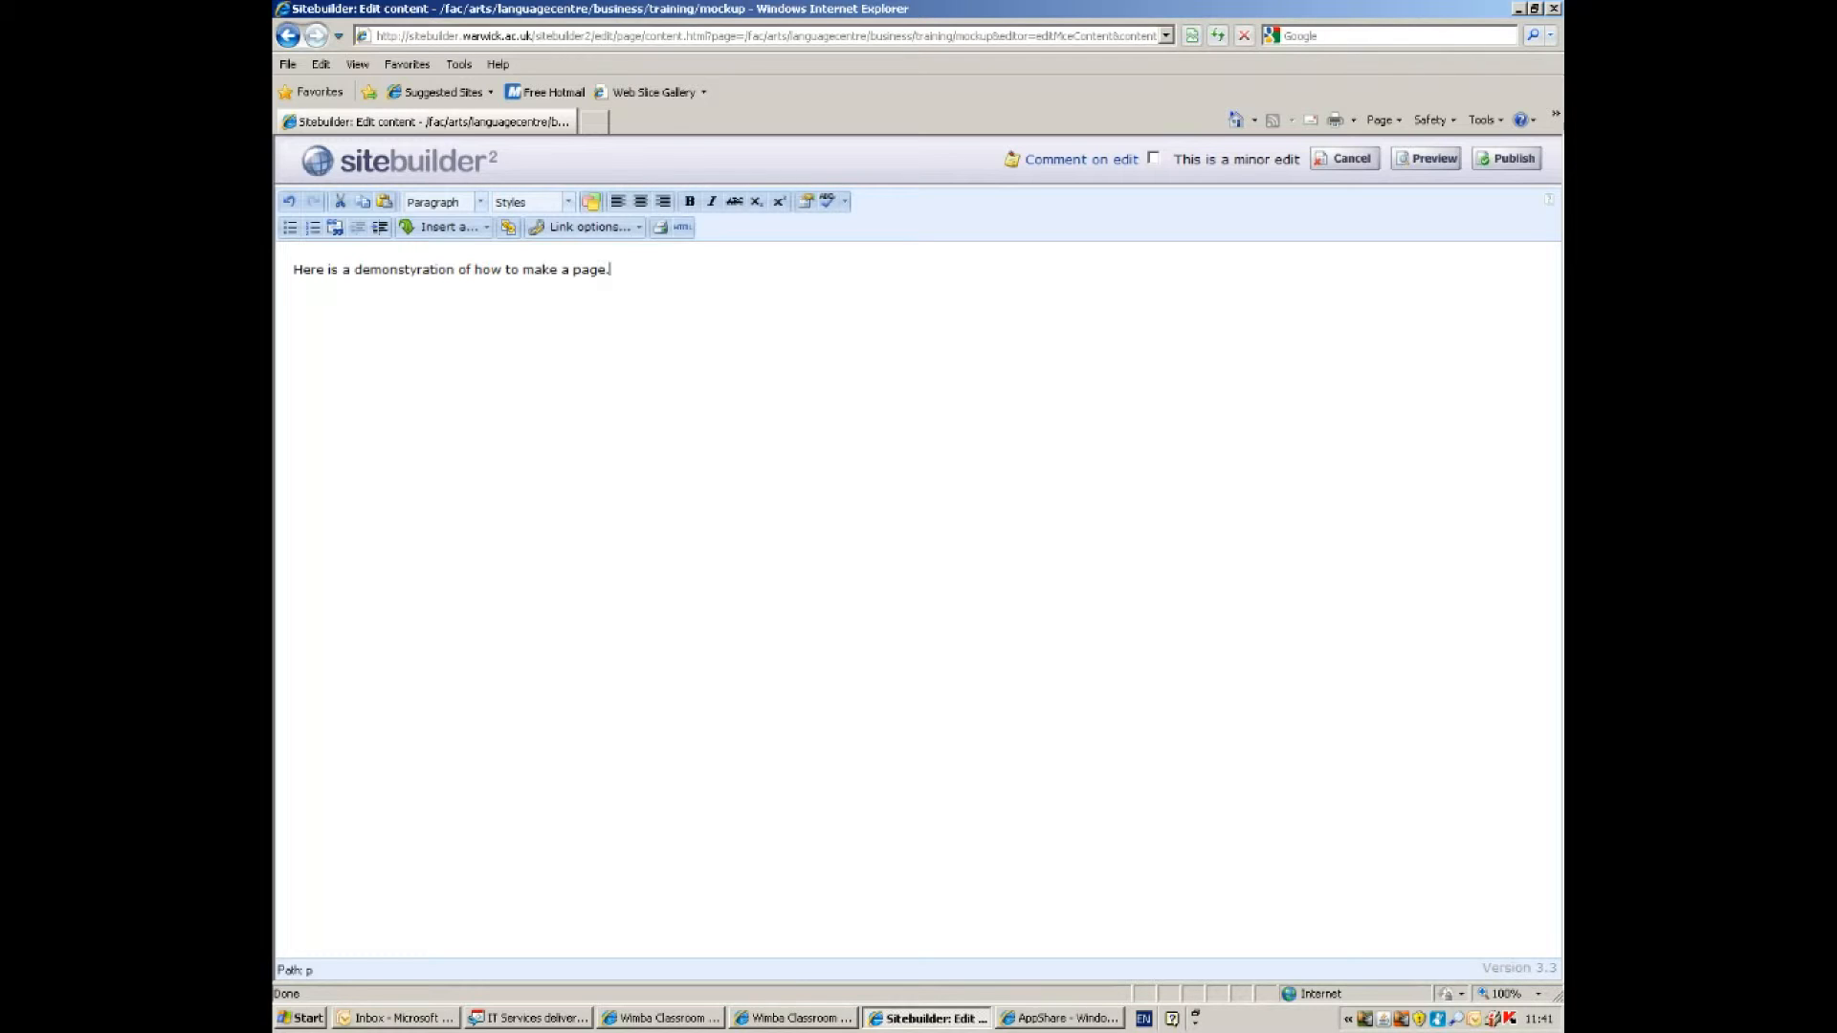
{"action": "key", "text": "BackSpace"}
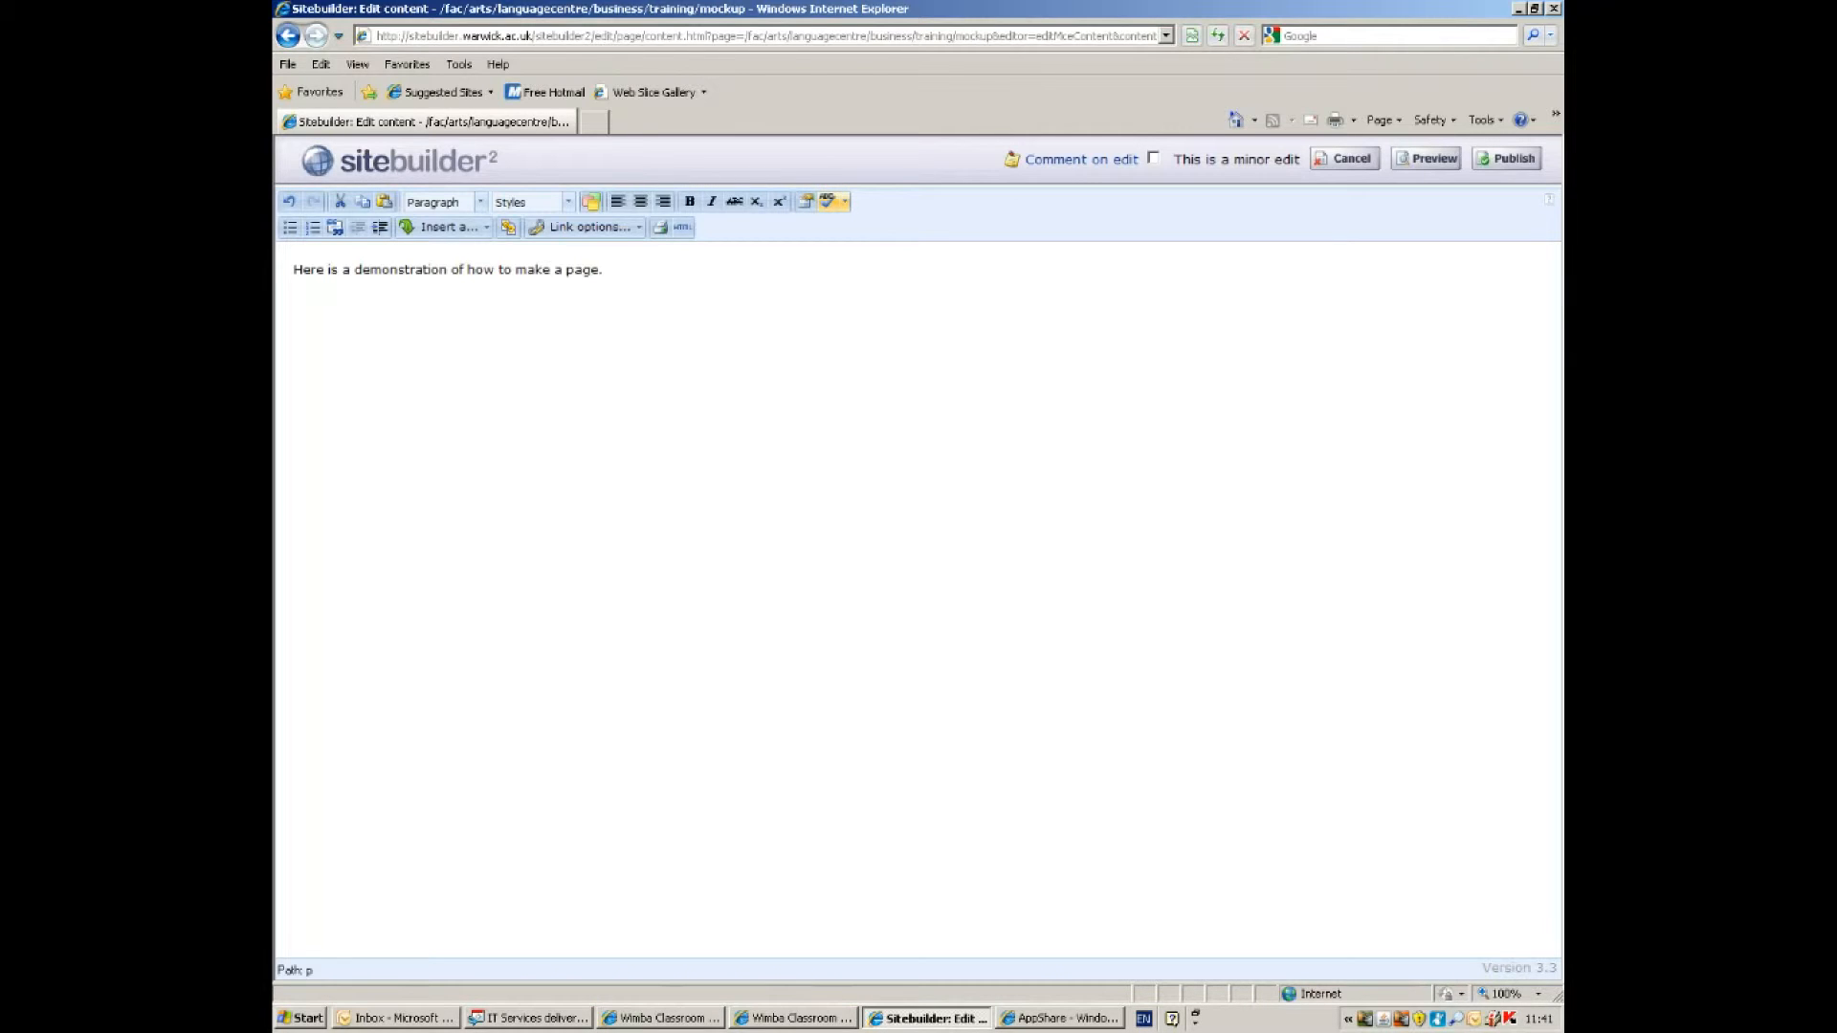
Publish the edited page content and postpone the computer restart for automatic updates
{"action": "left_click", "coordinate": [568, 202]}
{"action": "left_click", "coordinate": [569, 202]}
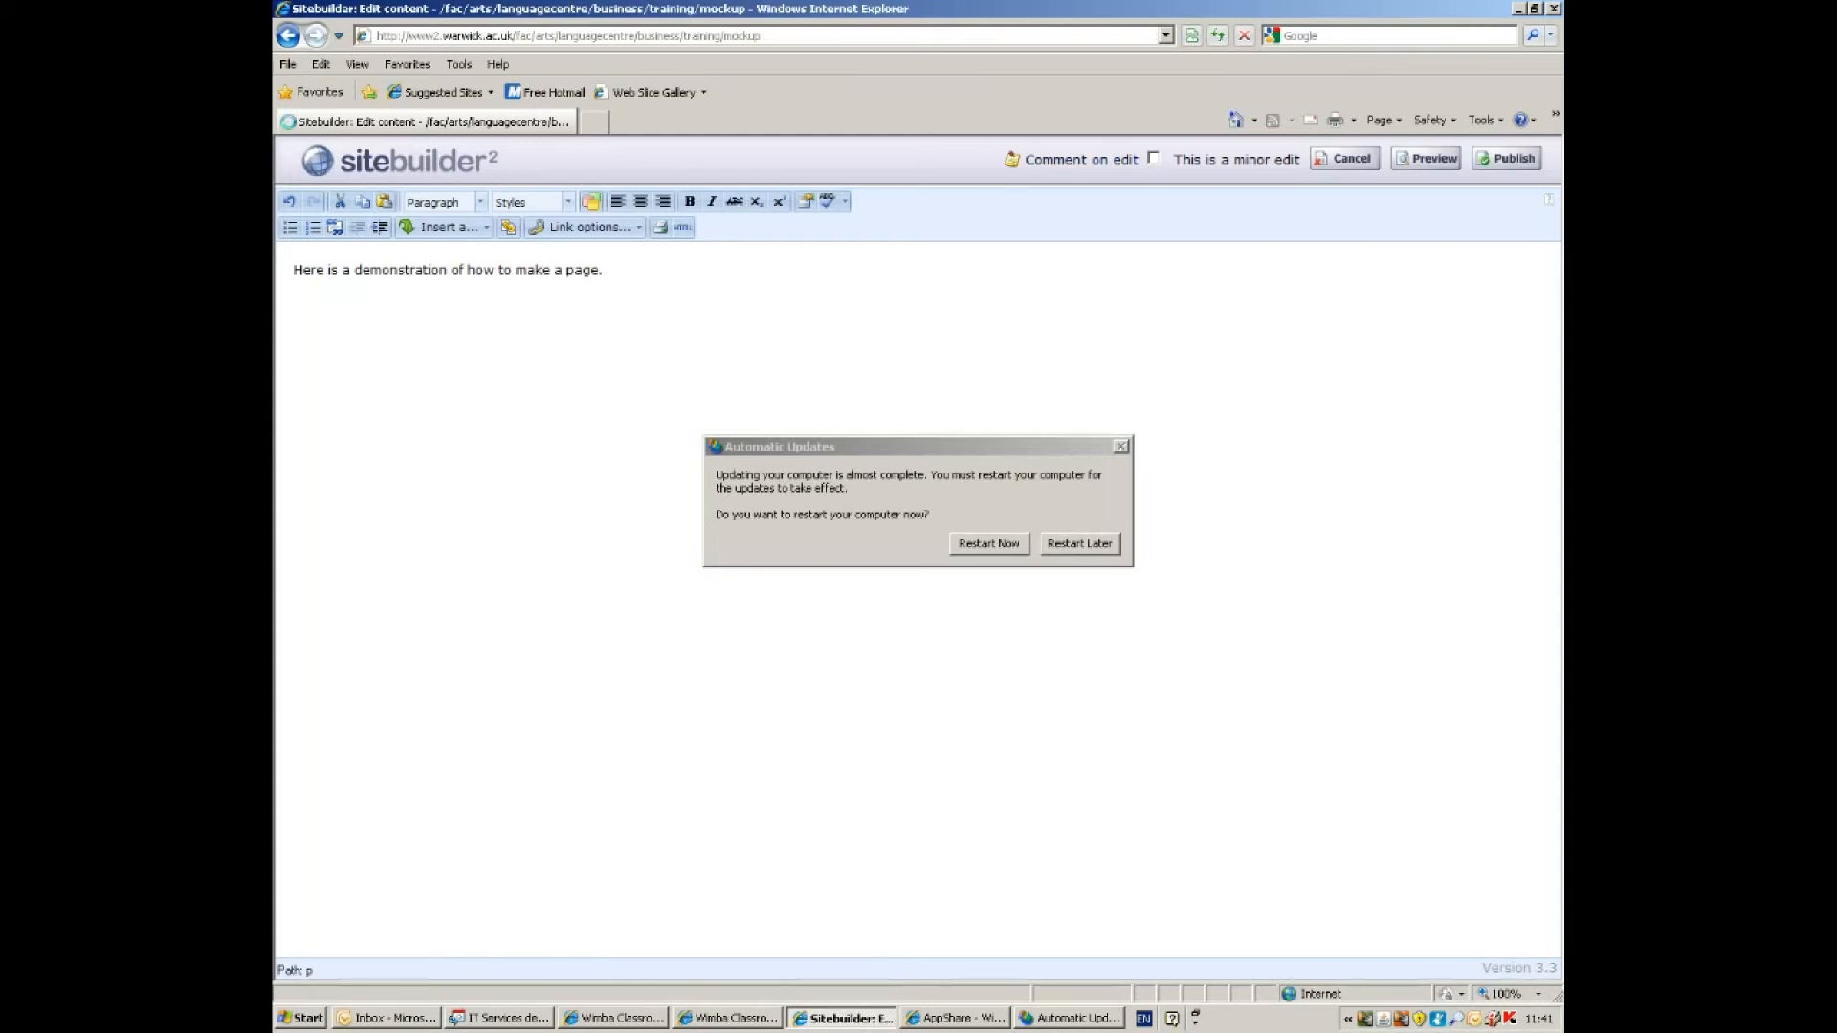
{"action": "left_click", "coordinate": [1080, 544]}
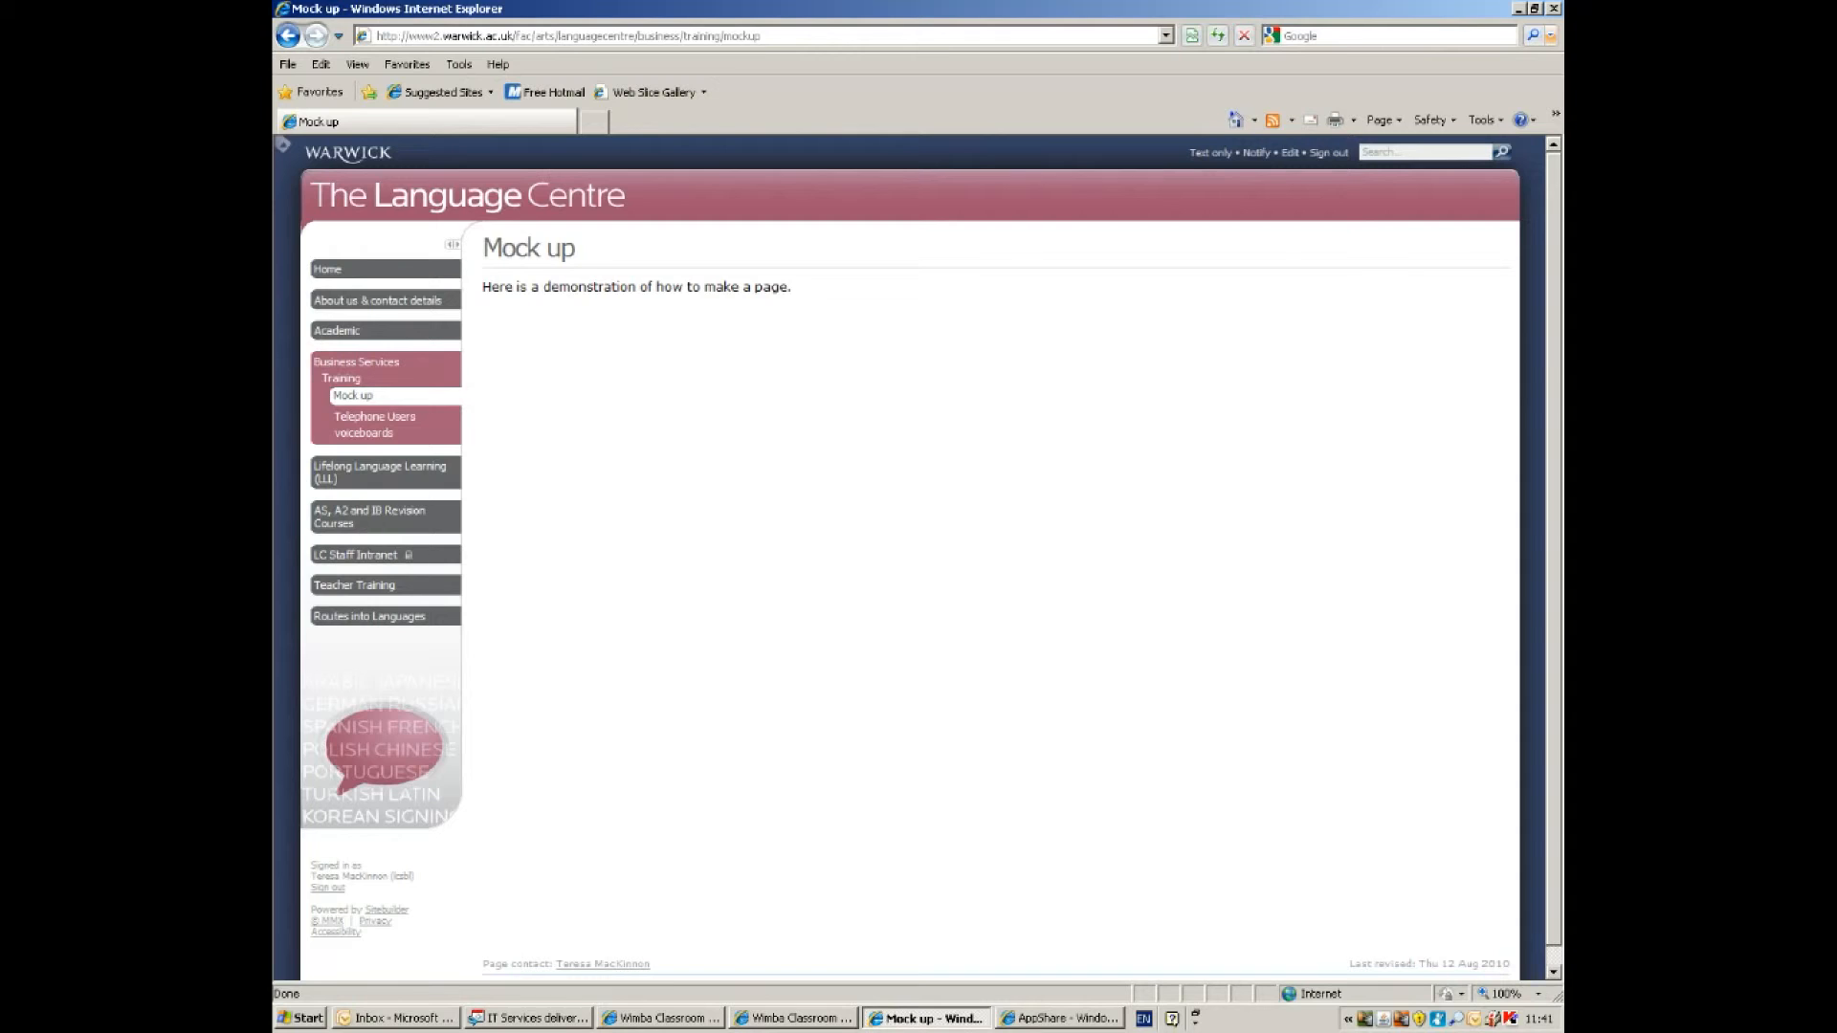
Remove "Any user, whether logged in or not" from the Mock up page's view permissions, for this page only, and sign out of the site
{"action": "left_click", "coordinate": [1289, 153]}
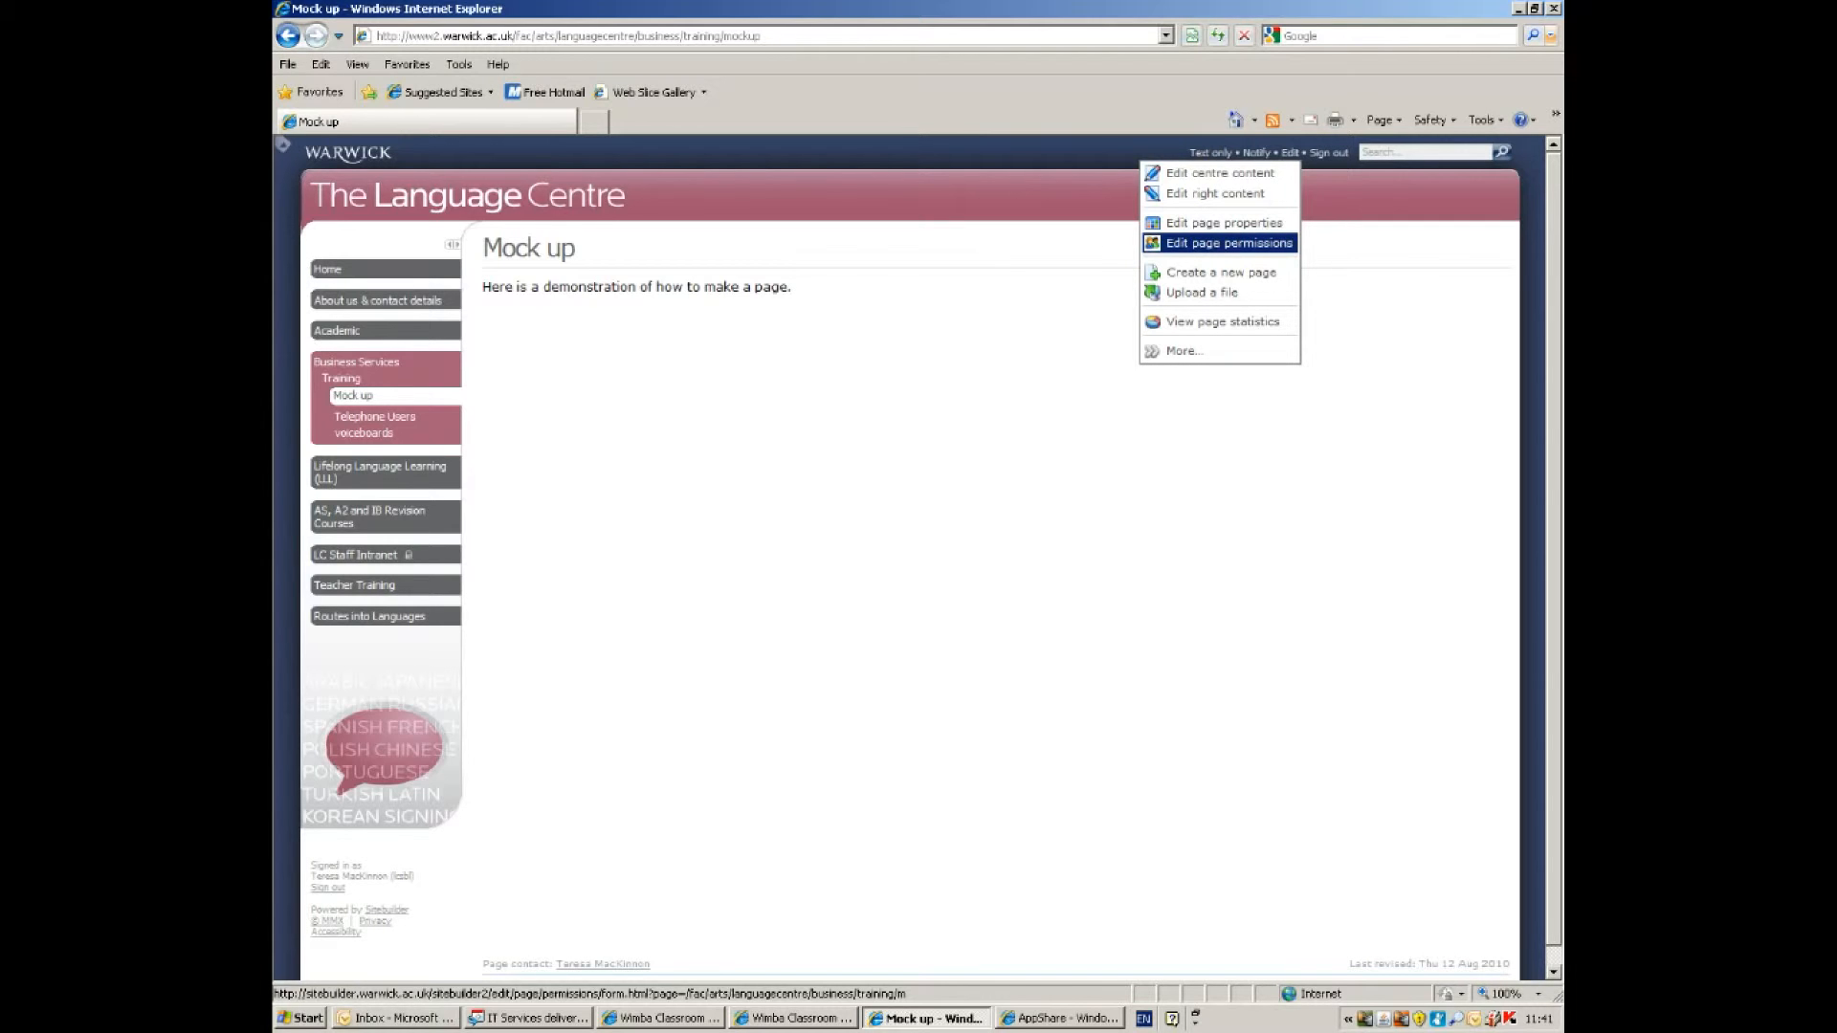
{"action": "left_click", "coordinate": [1229, 243]}
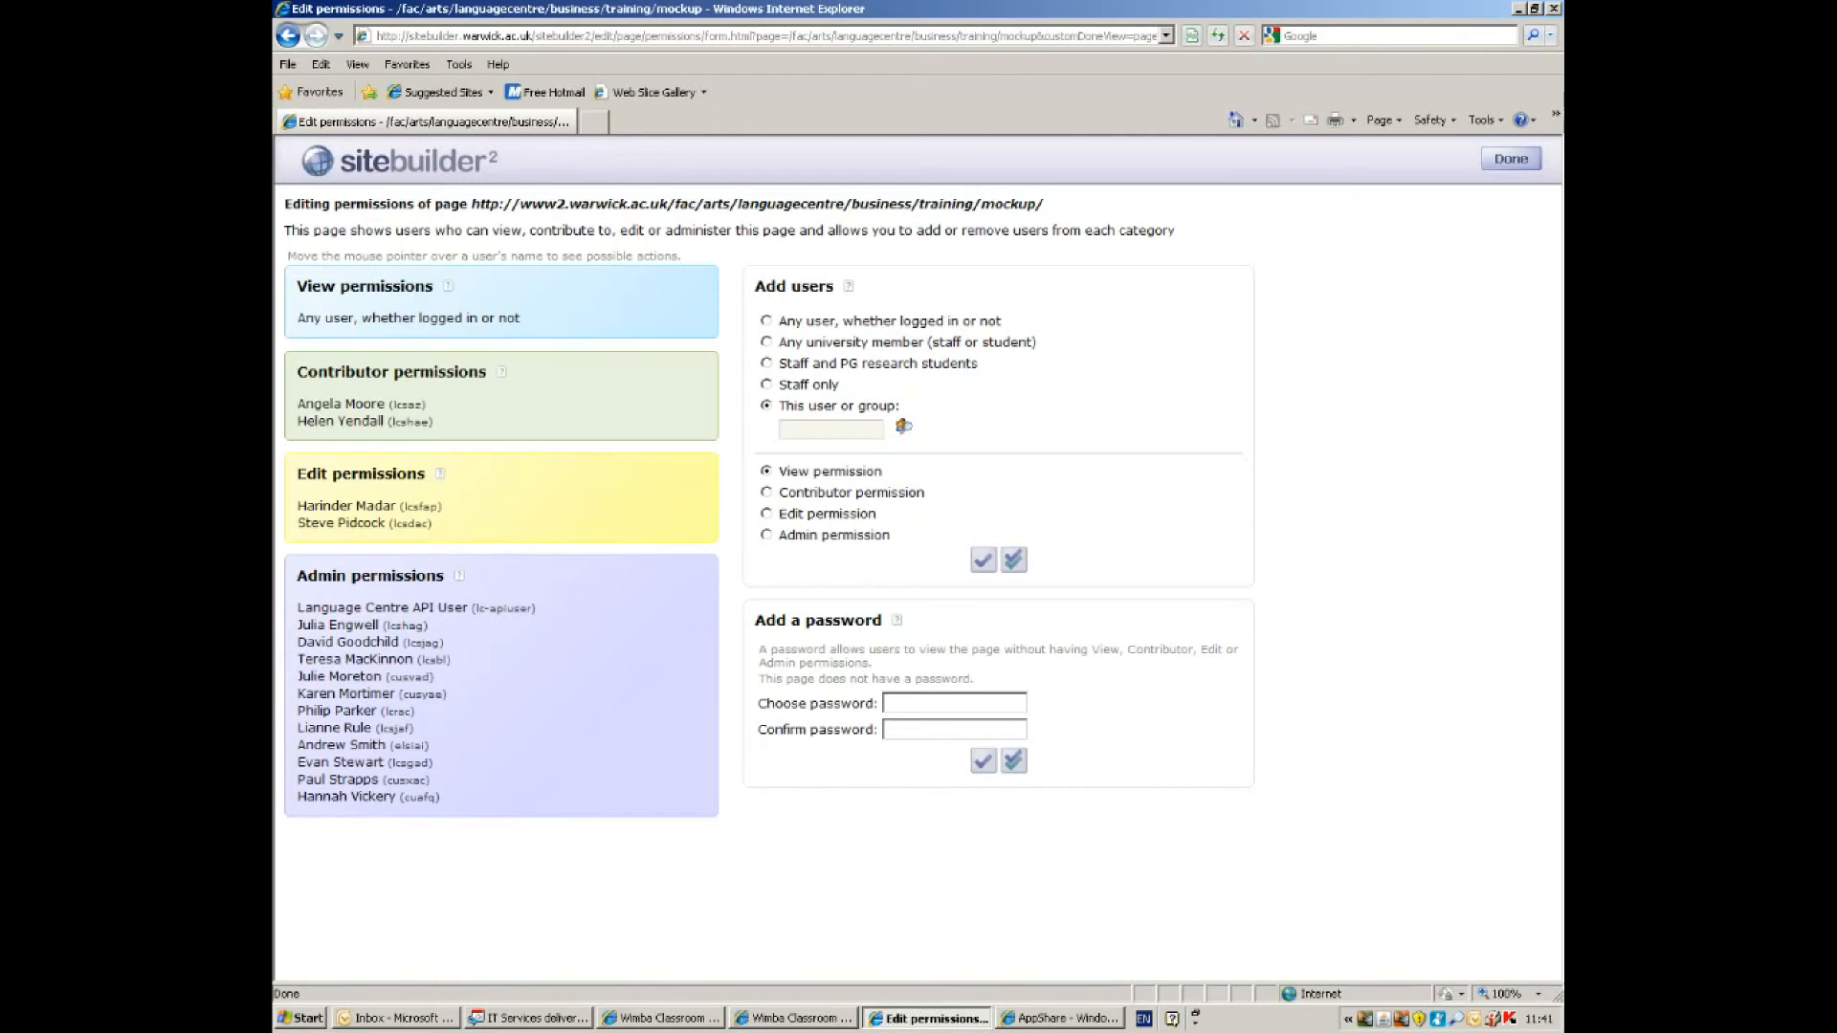
{"action": "mouse_move", "coordinate": [497, 319]}
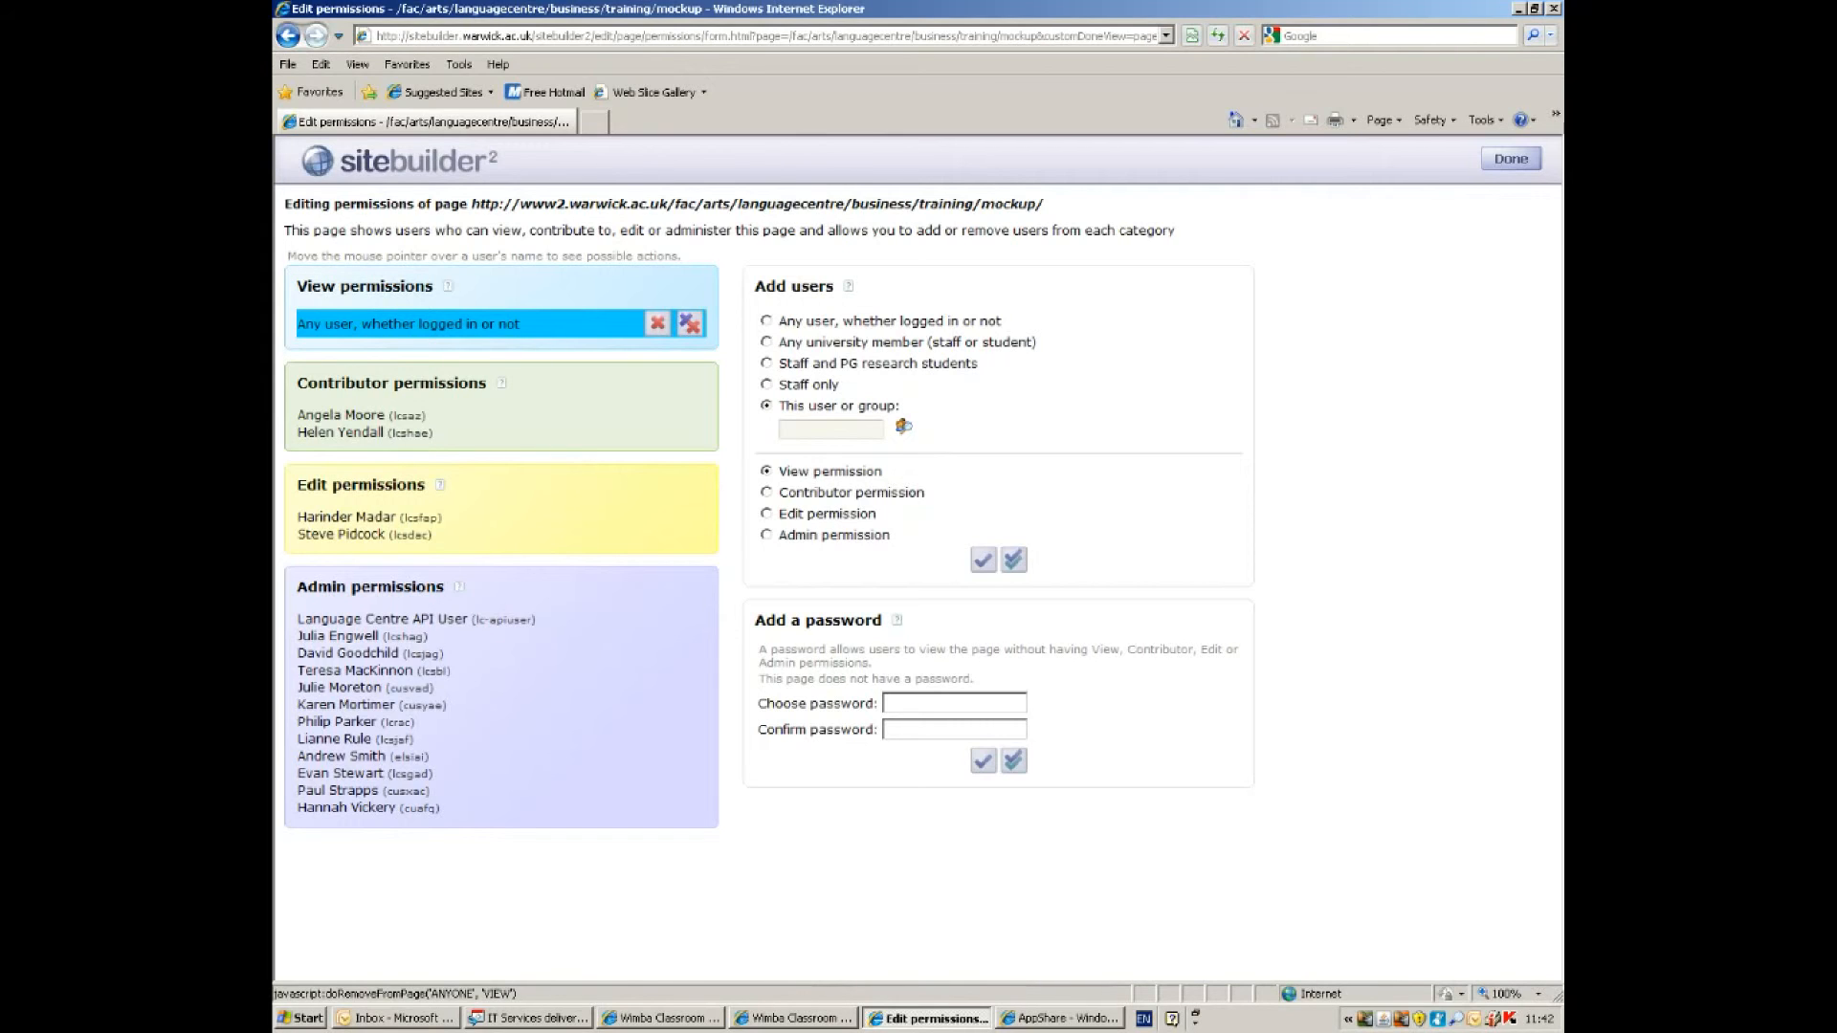
{"action": "left_click", "coordinate": [657, 324]}
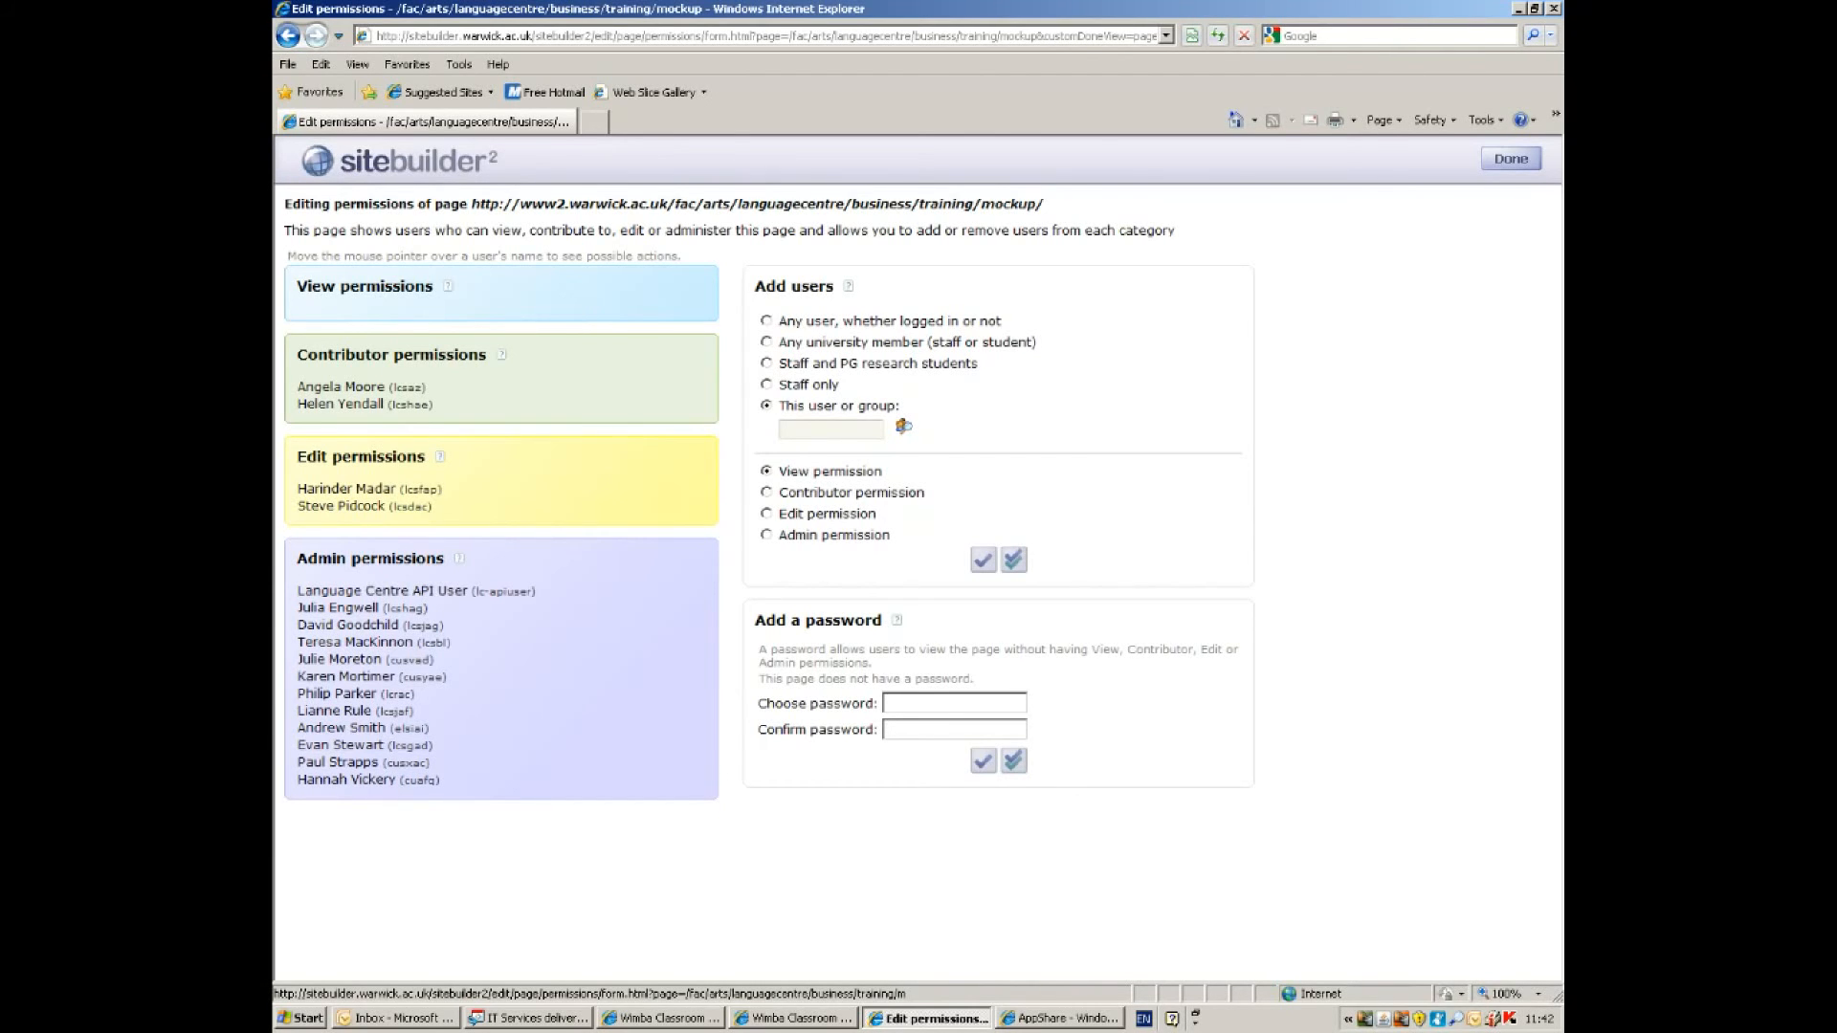
{"action": "left_click", "coordinate": [1511, 159]}
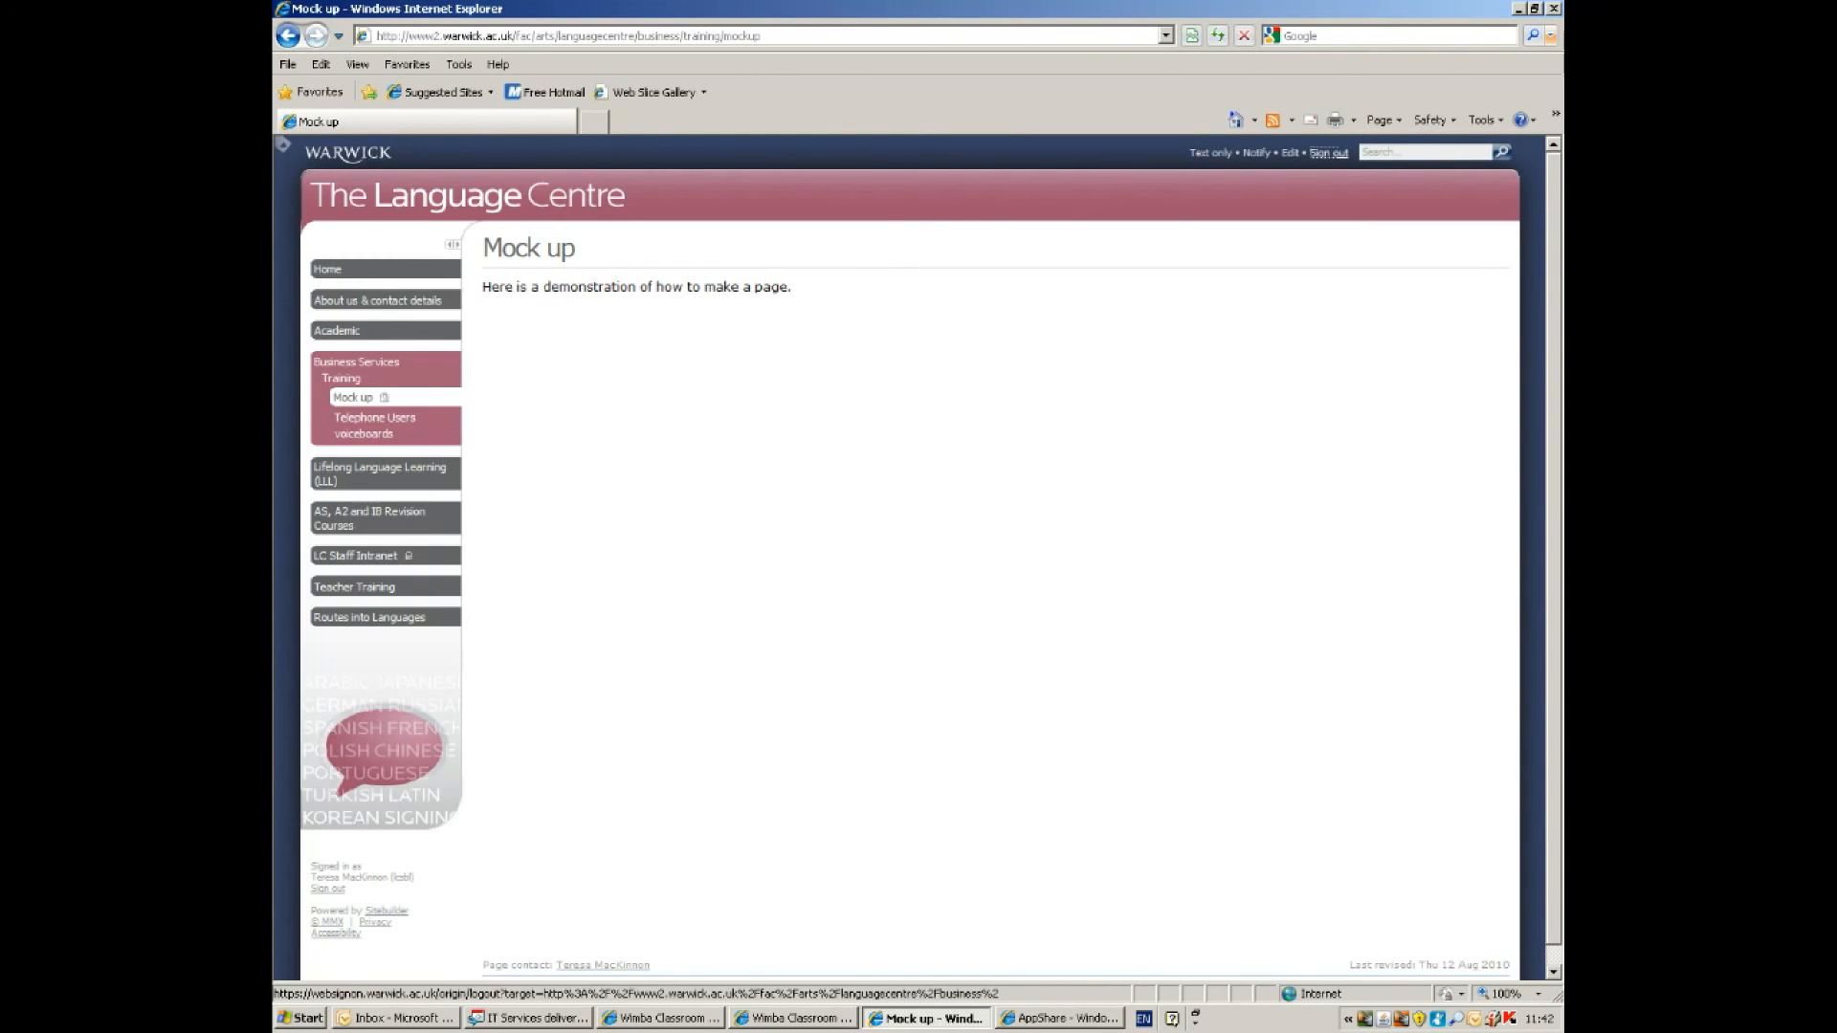
{"action": "left_click", "coordinate": [1328, 153]}
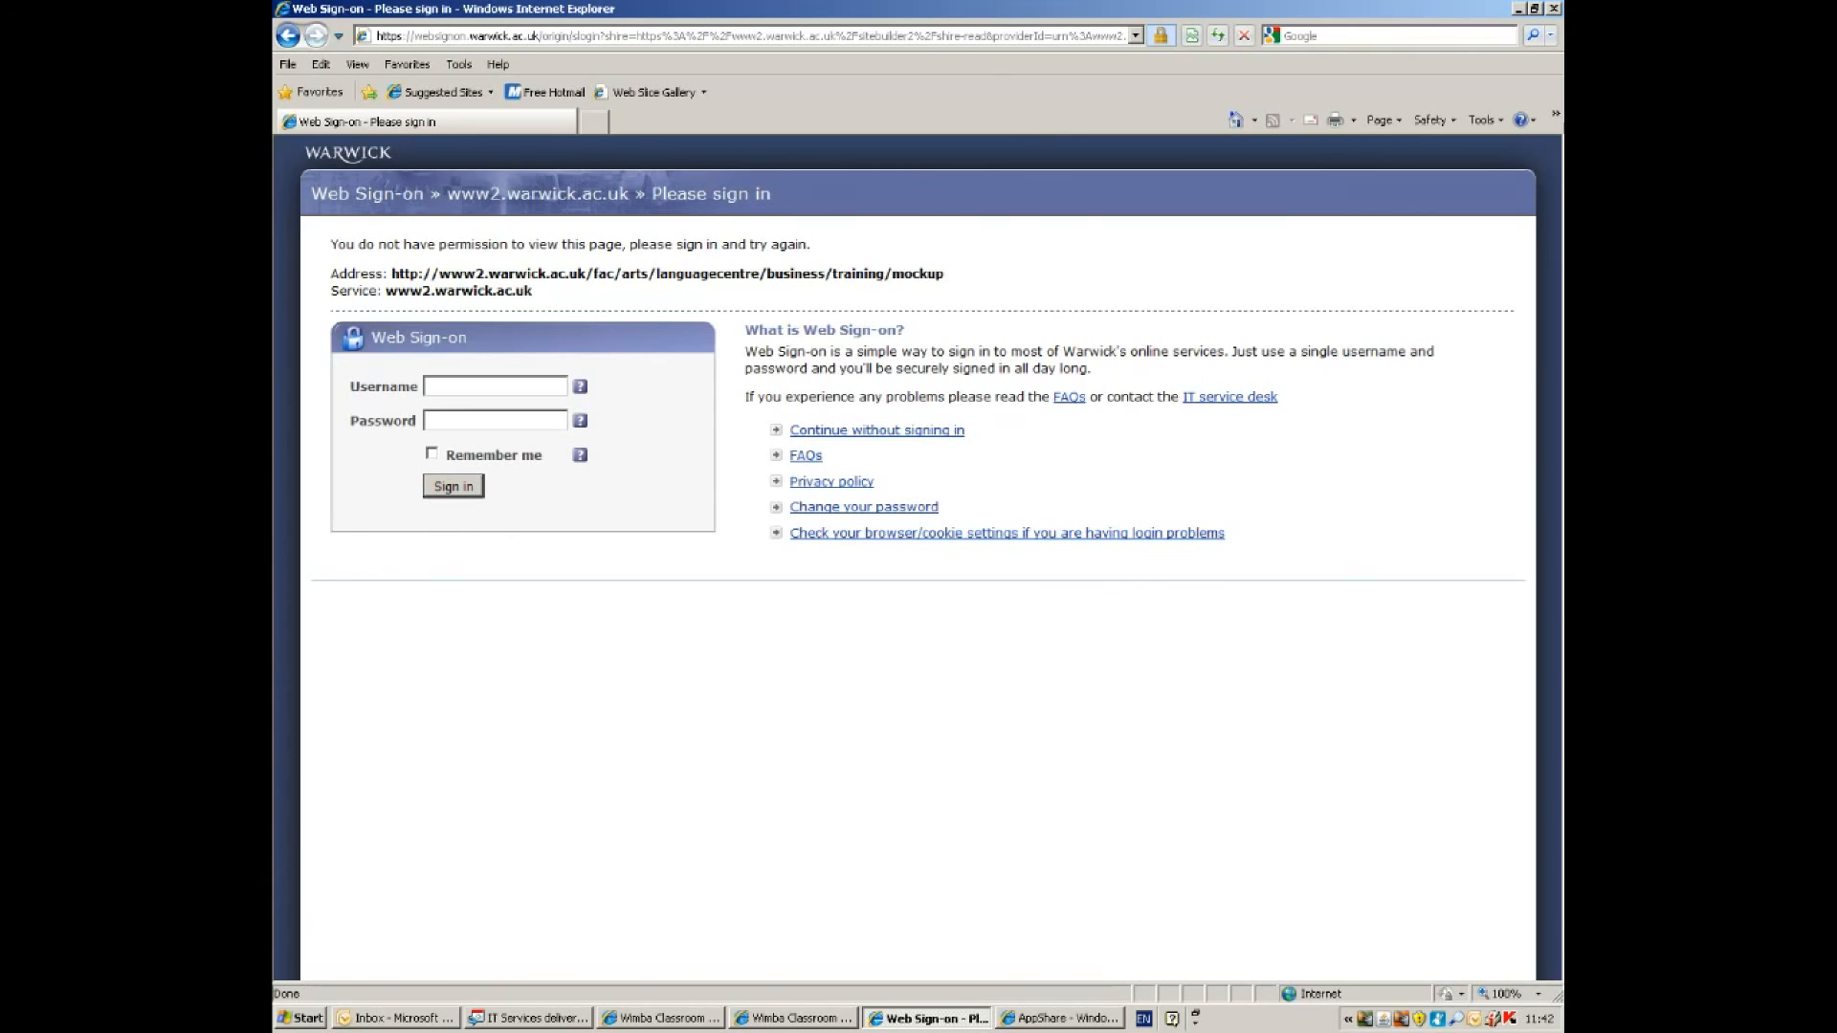